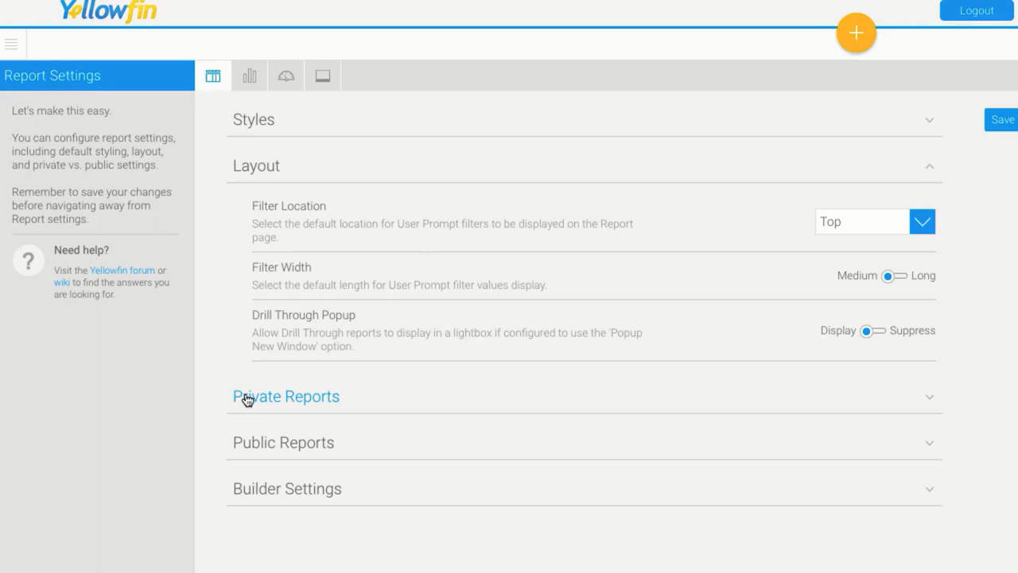
Step: Set the report Filter Location to Left Side Nav and leave Drill Through Popup on Display
click(922, 222)
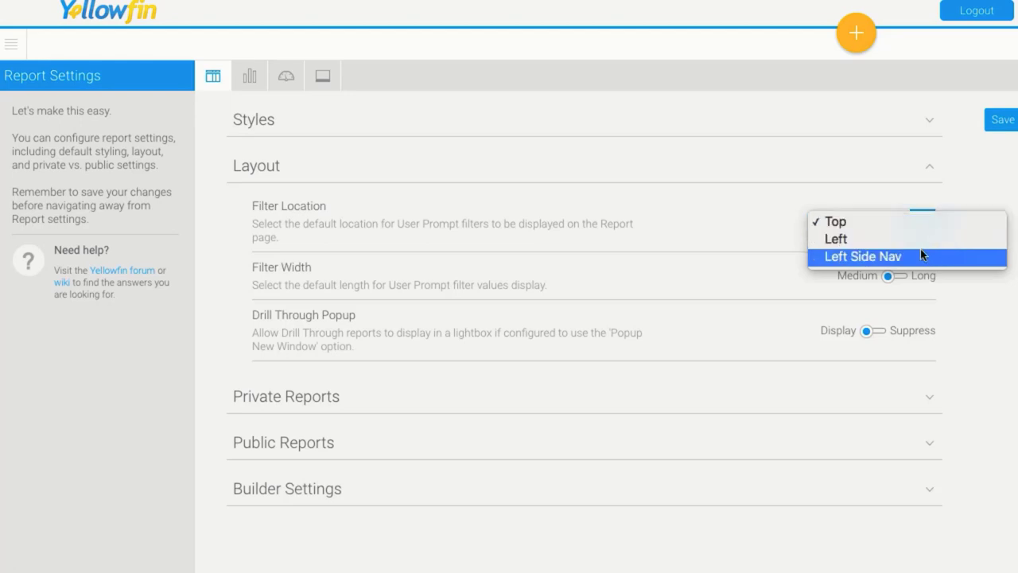
click(919, 256)
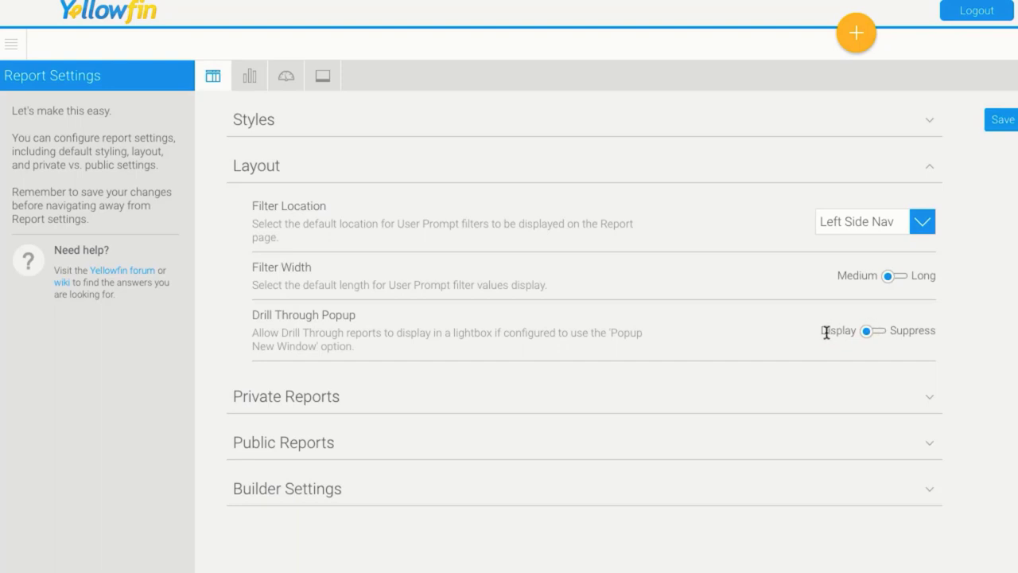
drag(825, 332, 852, 332)
click(888, 337)
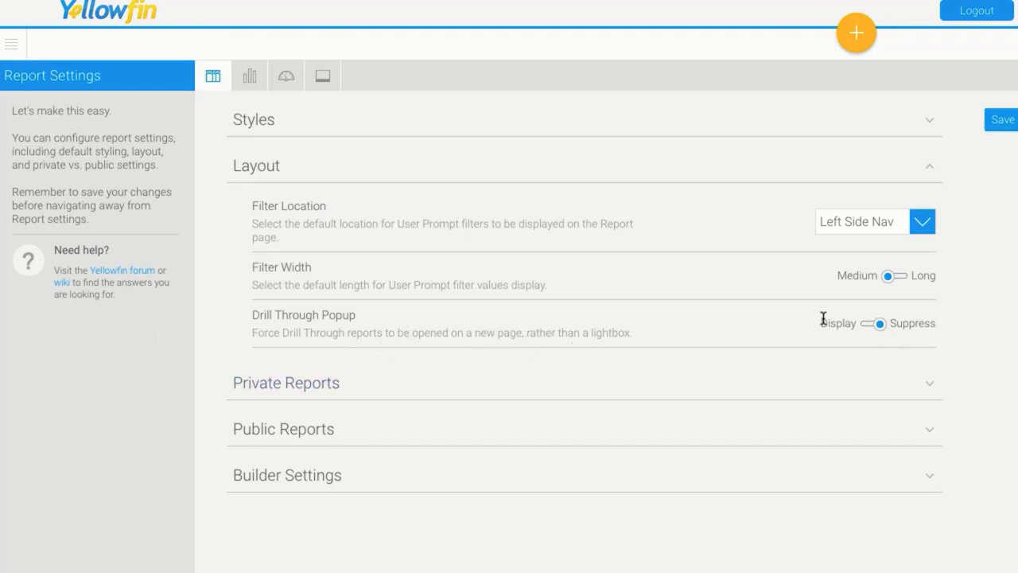
click(867, 327)
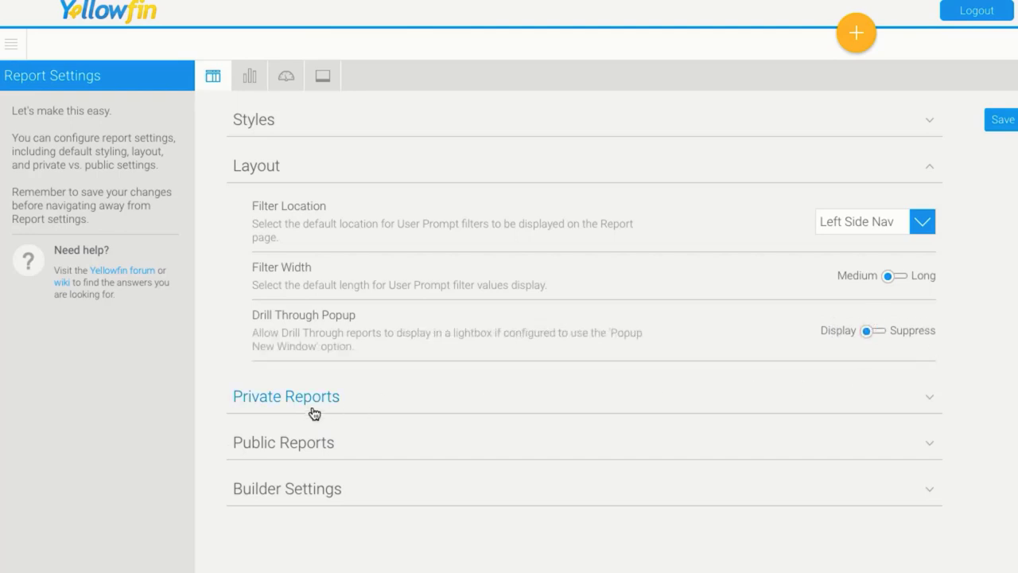
Step: Expand the Private Reports, Public Reports and Builder Settings sections to review their defaults
click(275, 404)
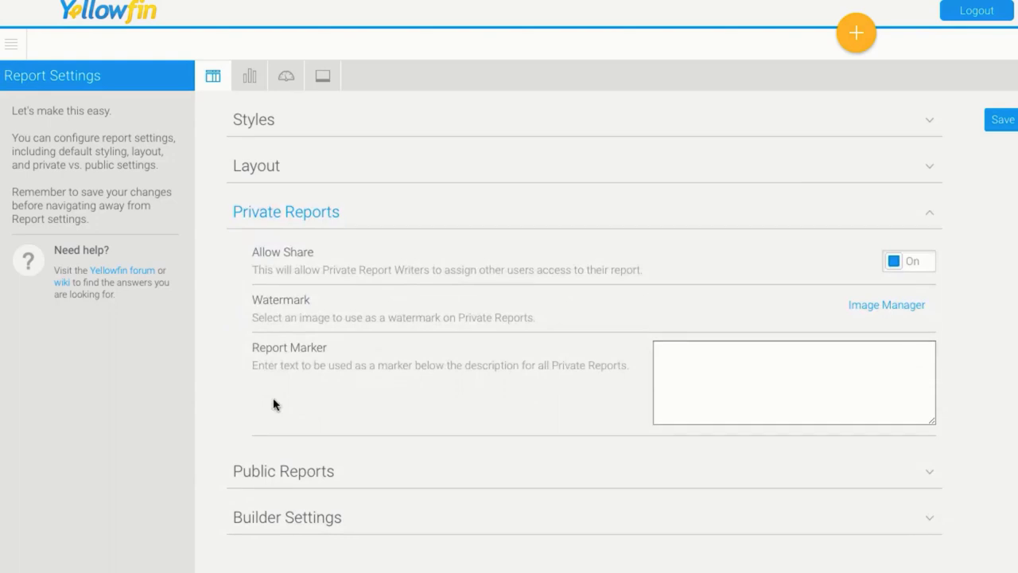
click(292, 474)
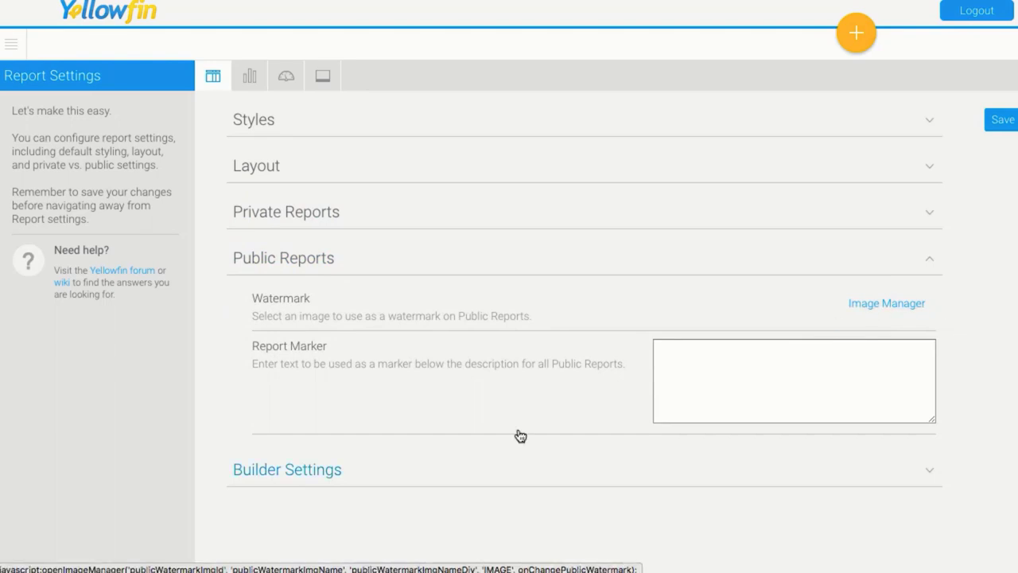
click(280, 469)
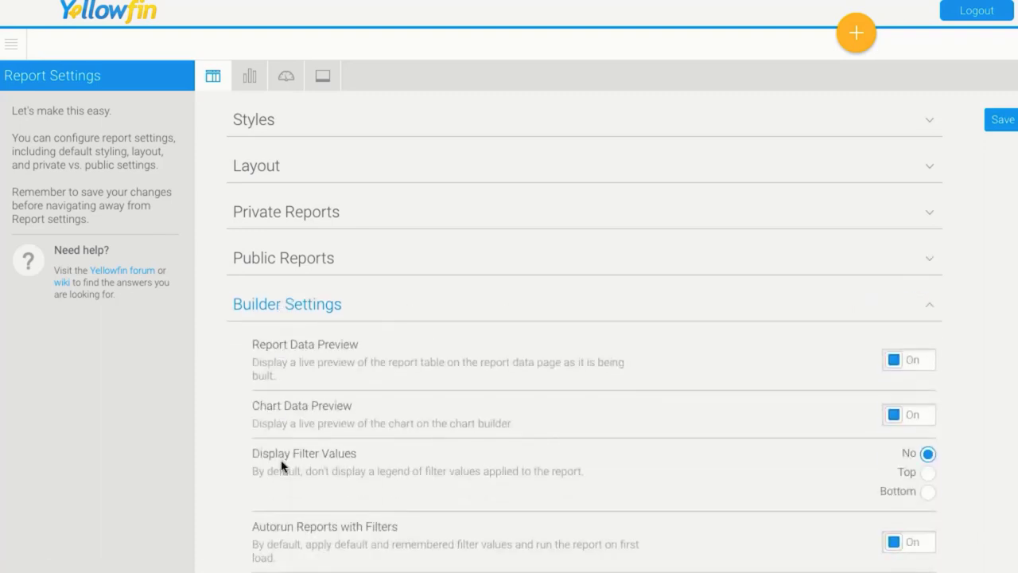
scroll(419, 452, down, 2)
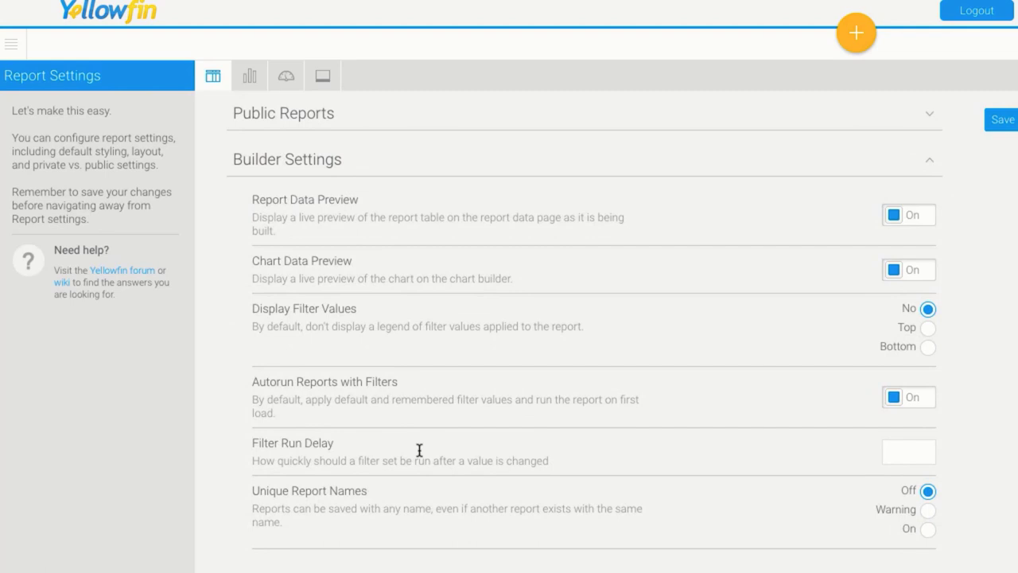
scroll(419, 452, up, 2)
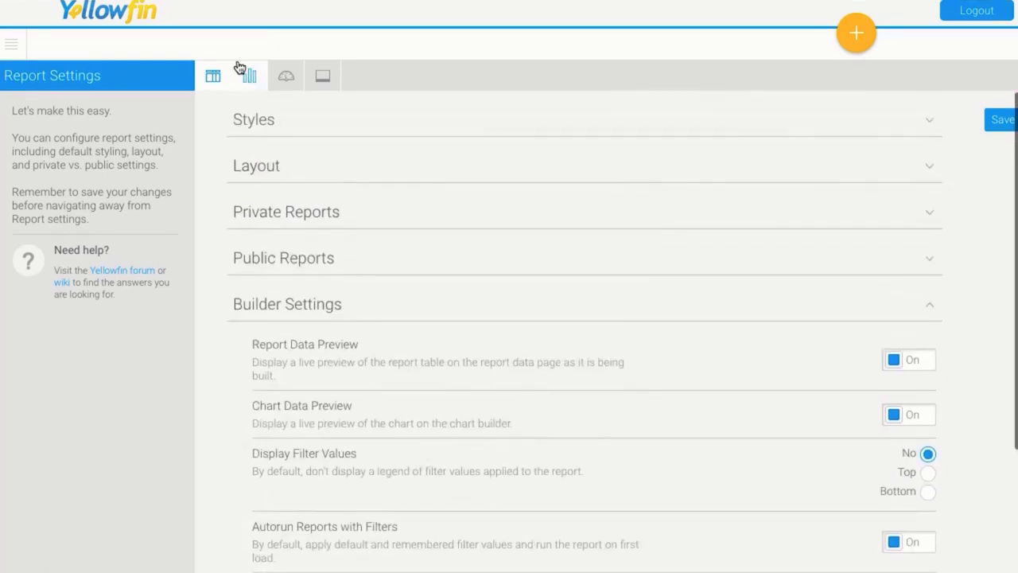
Step: On Chart Settings, review the Active Charts options and expand the Color Defaults section
click(249, 83)
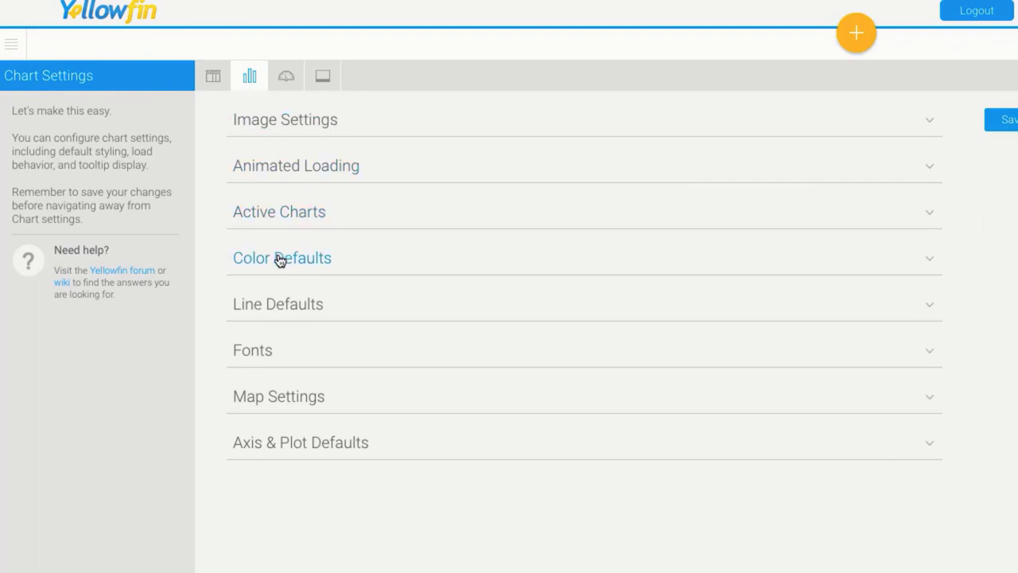
click(272, 213)
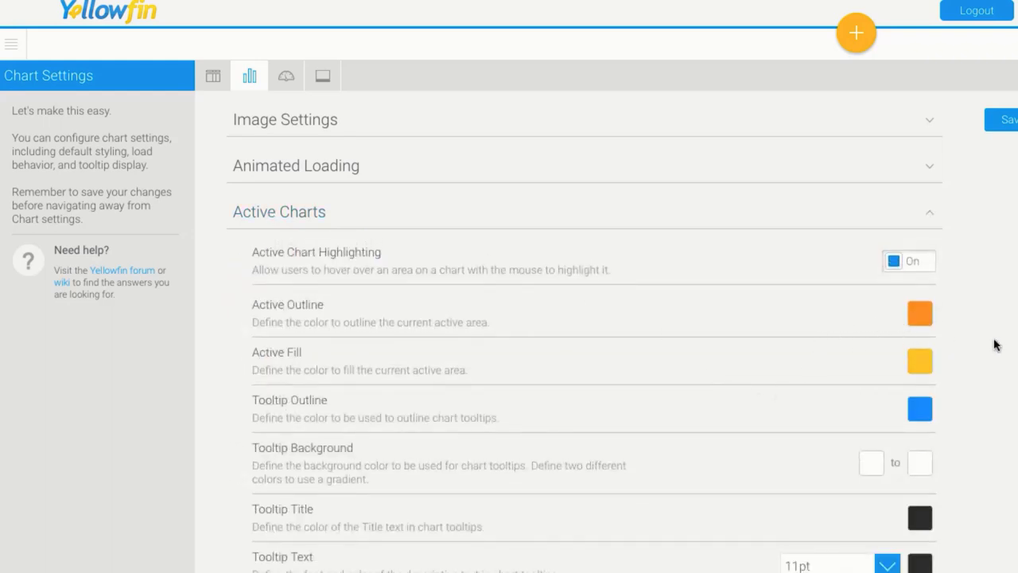
scroll(999, 344, down, 2)
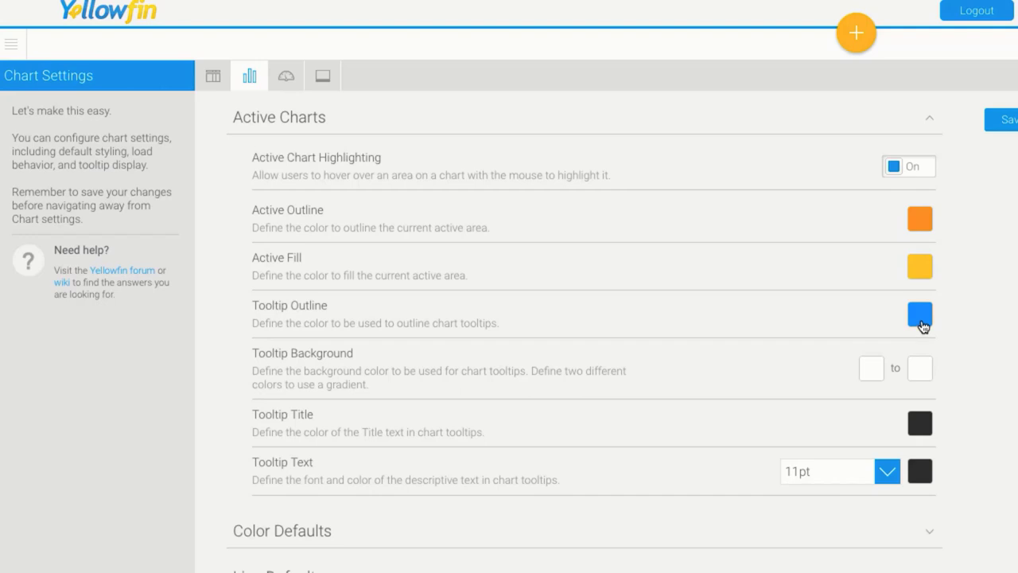
click(292, 532)
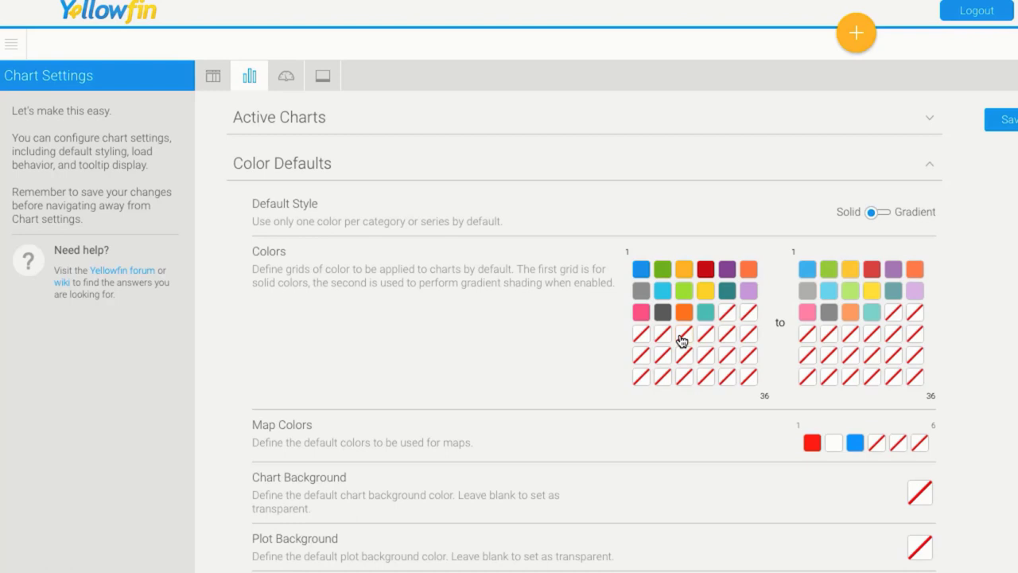
click(641, 272)
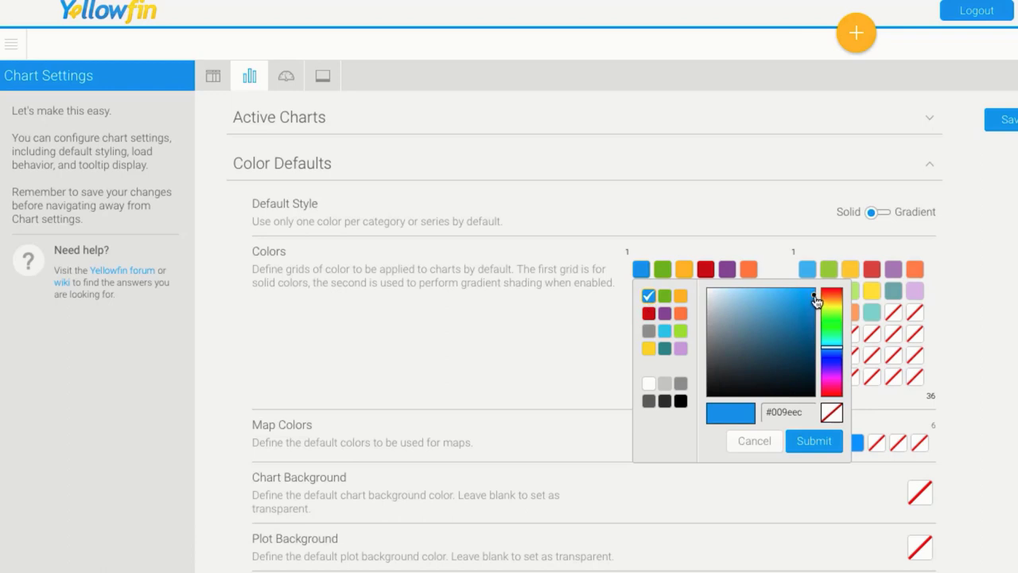
drag(805, 411, 766, 411)
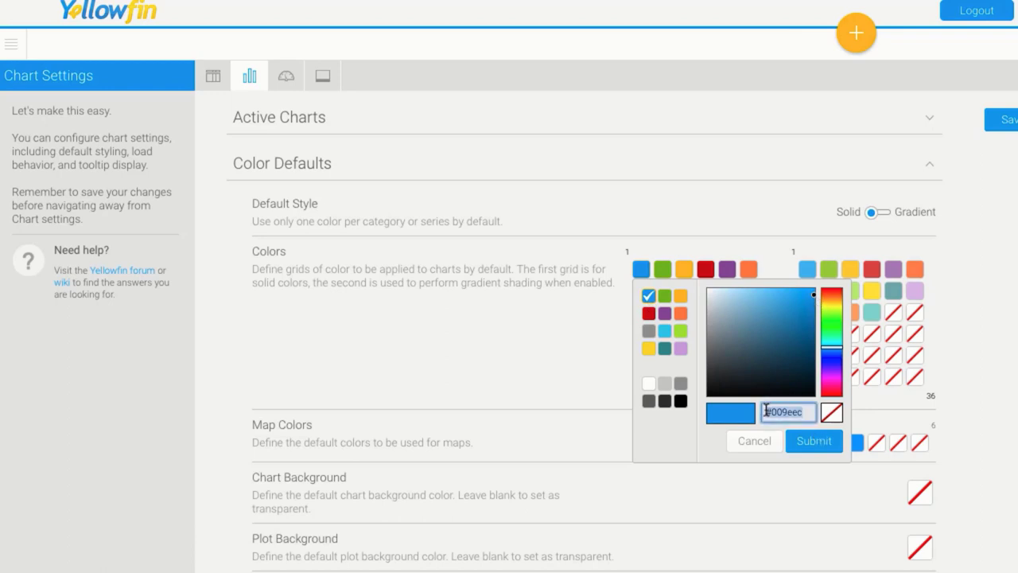
click(811, 413)
key(BackSpace)
key(BackSpace)
key(BackSpace)
key(BackSpace)
key(BackSpace)
key(BackSpace)
text(fab400)
click(762, 450)
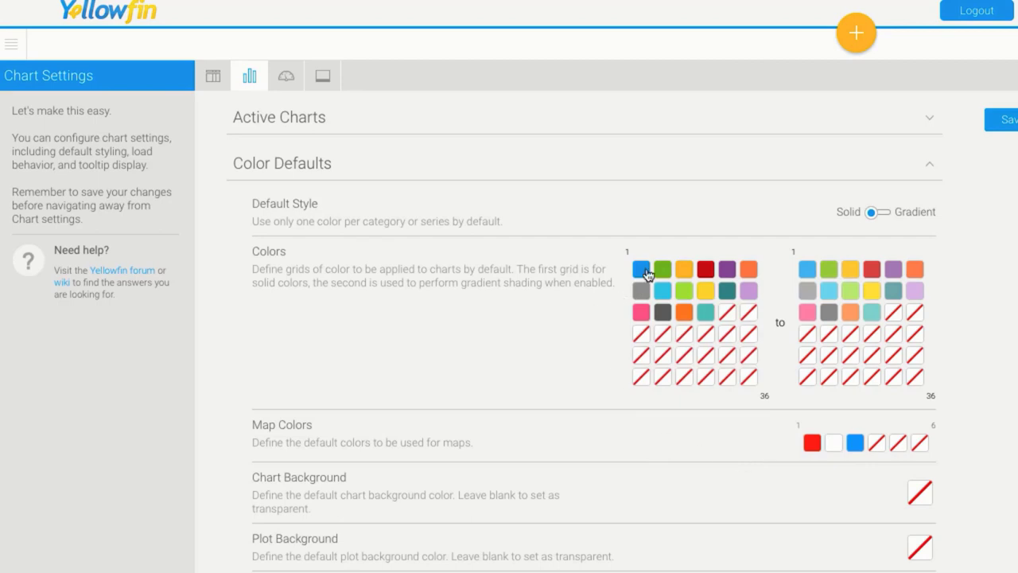
Step: Expand the Line Defaults and Fonts chart settings to look them over
scroll(504, 302, down, 3)
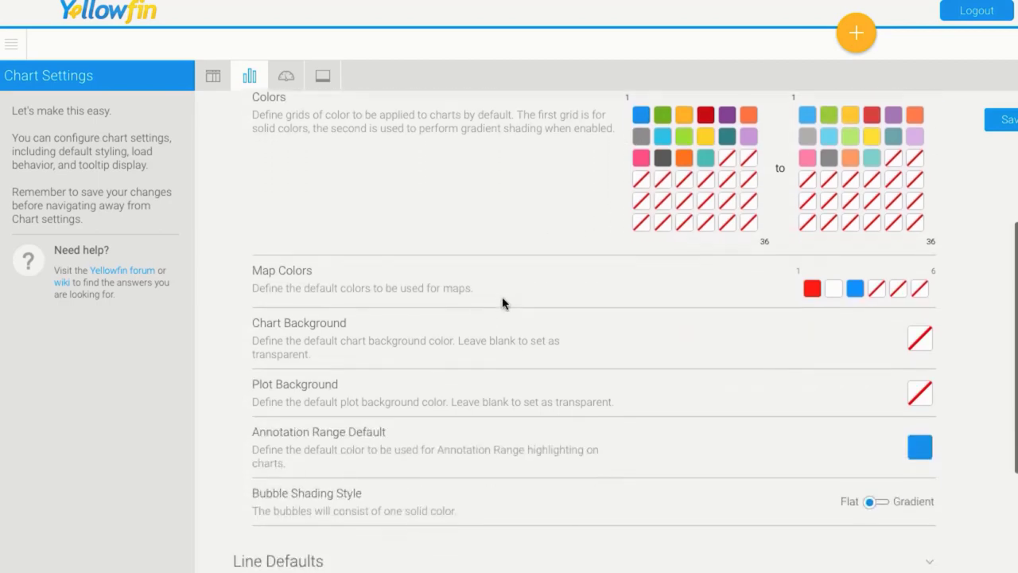
scroll(503, 300, down, 3)
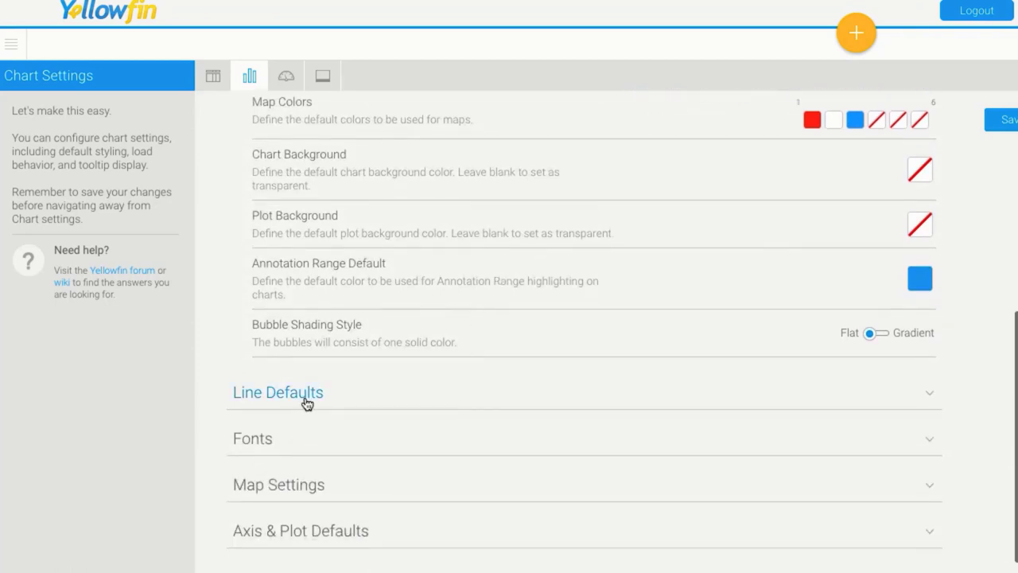
click(304, 400)
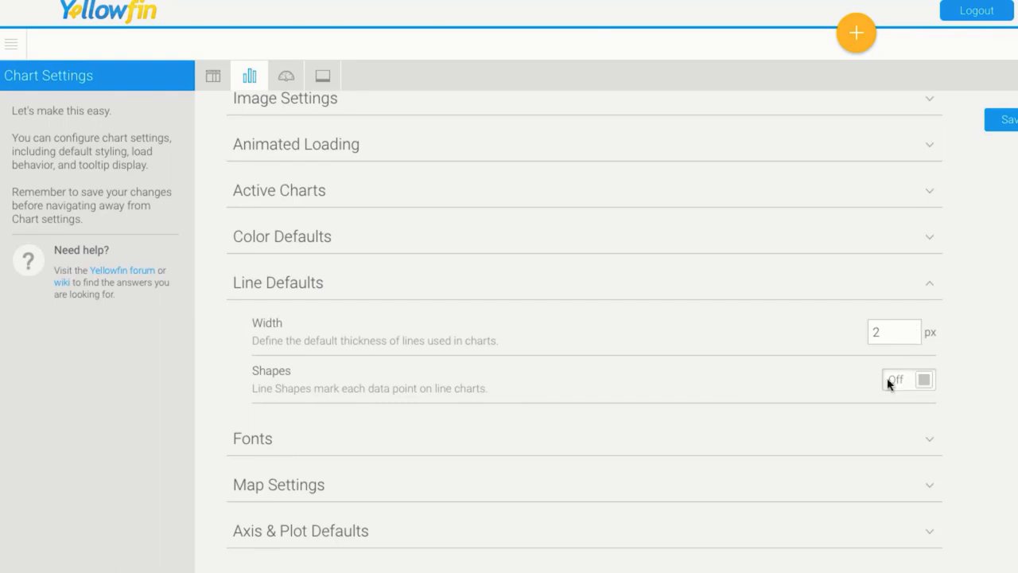
click(630, 435)
scroll(630, 431, down, 2)
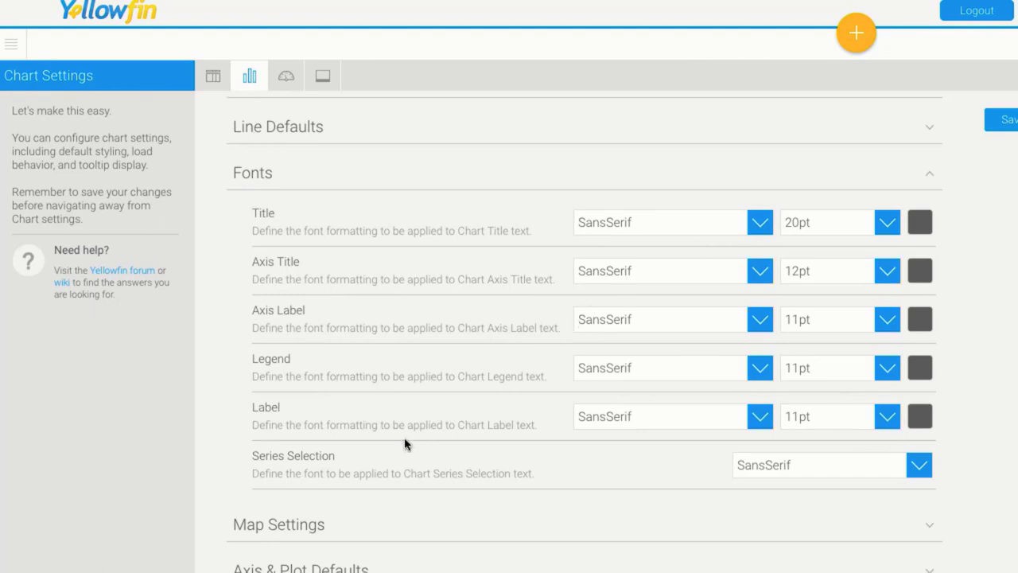
Step: Expand Image Settings and Animated Loading: animation On, Multiple, 2 per session
scroll(405, 442, down, 1)
scroll(405, 439, up, 3)
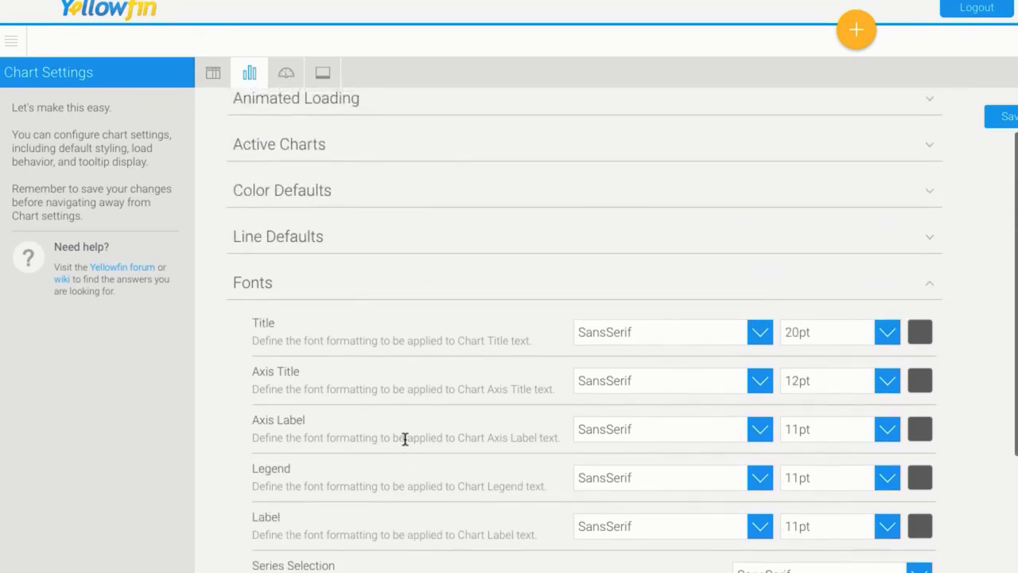
scroll(405, 440, up, 2)
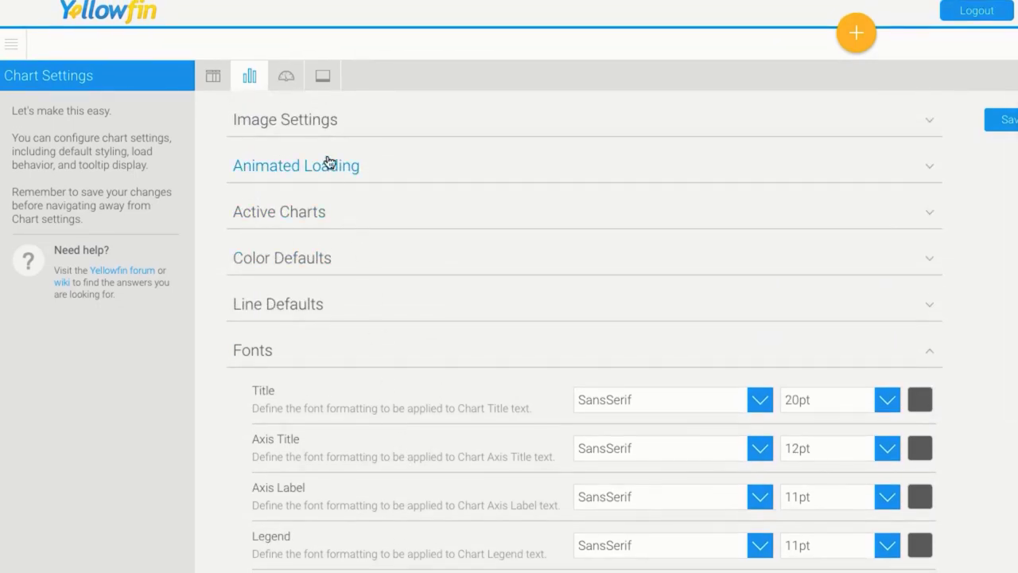
click(316, 129)
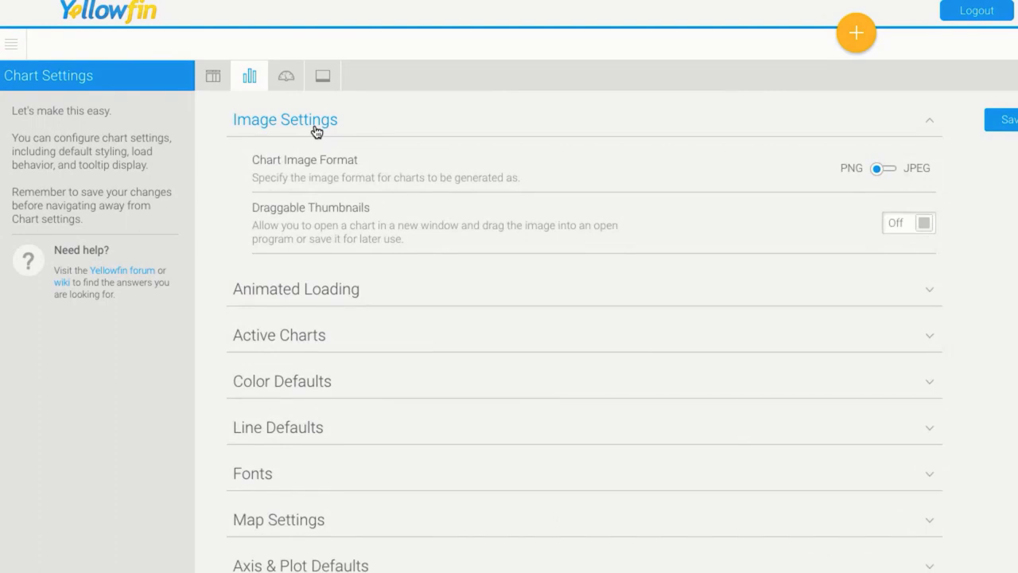
click(303, 288)
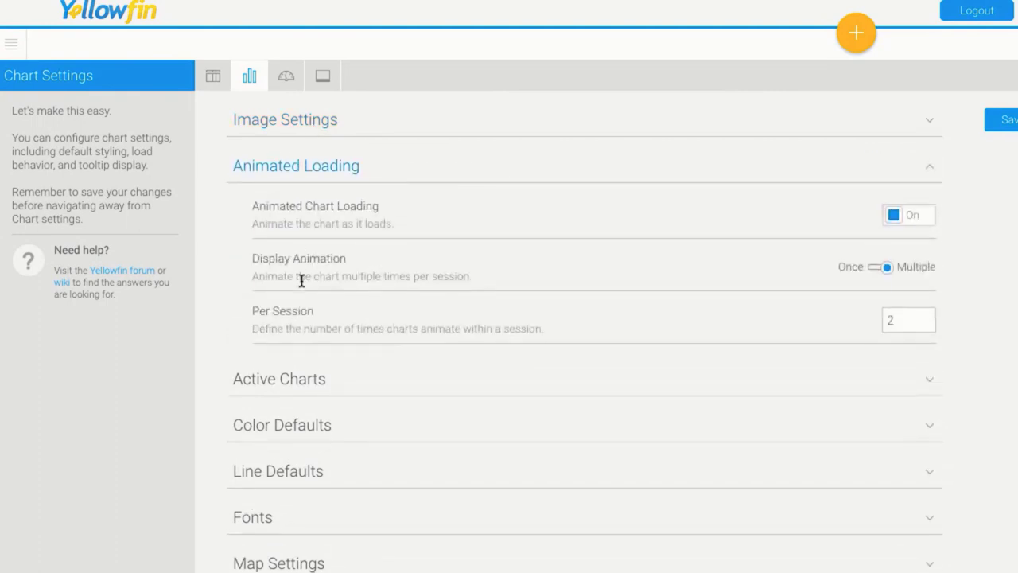
Step: In Dashboard Settings, expand Portlet, Filter and Display Settings and set default width to 1000 px
click(285, 78)
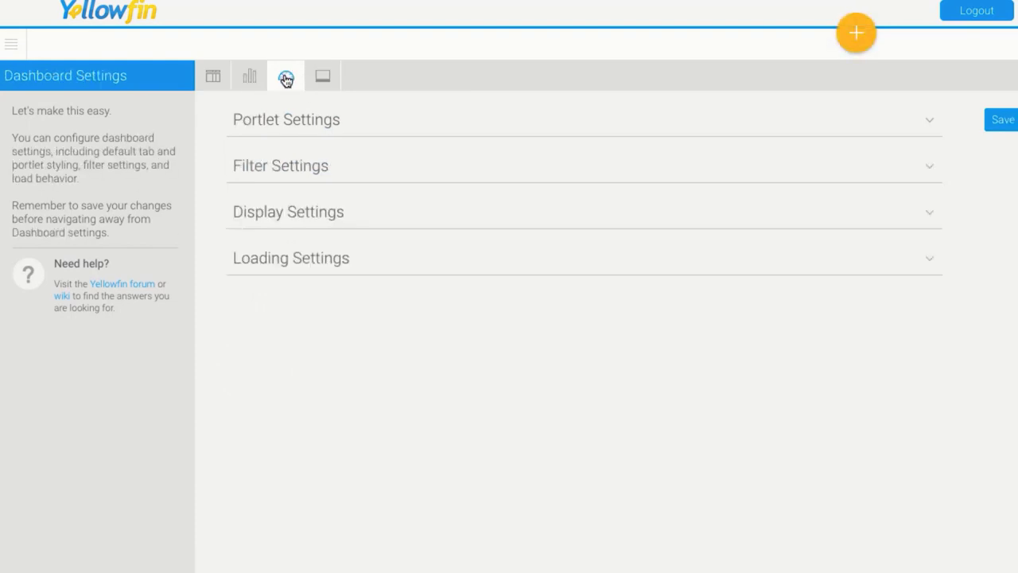
click(266, 120)
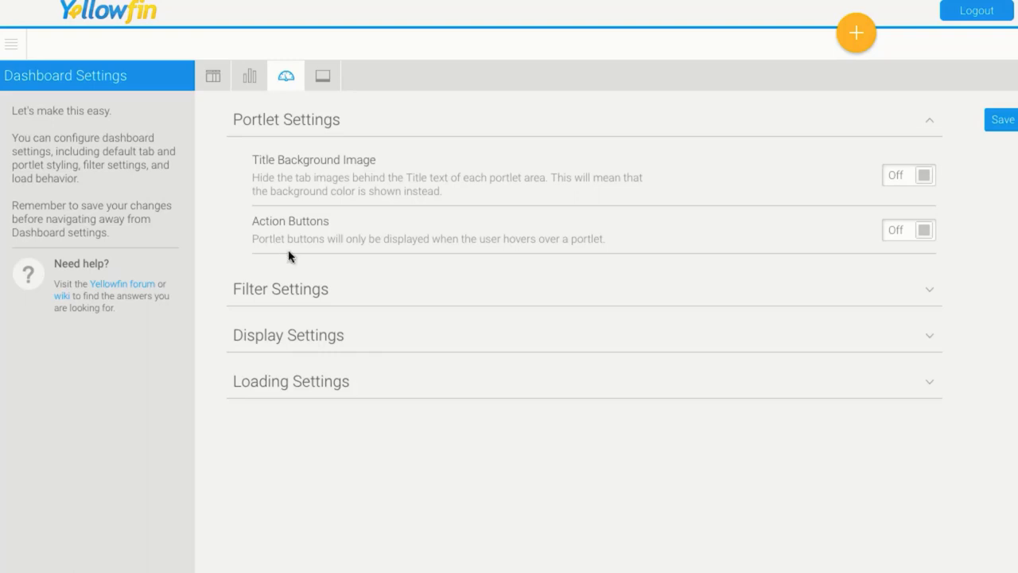
click(276, 289)
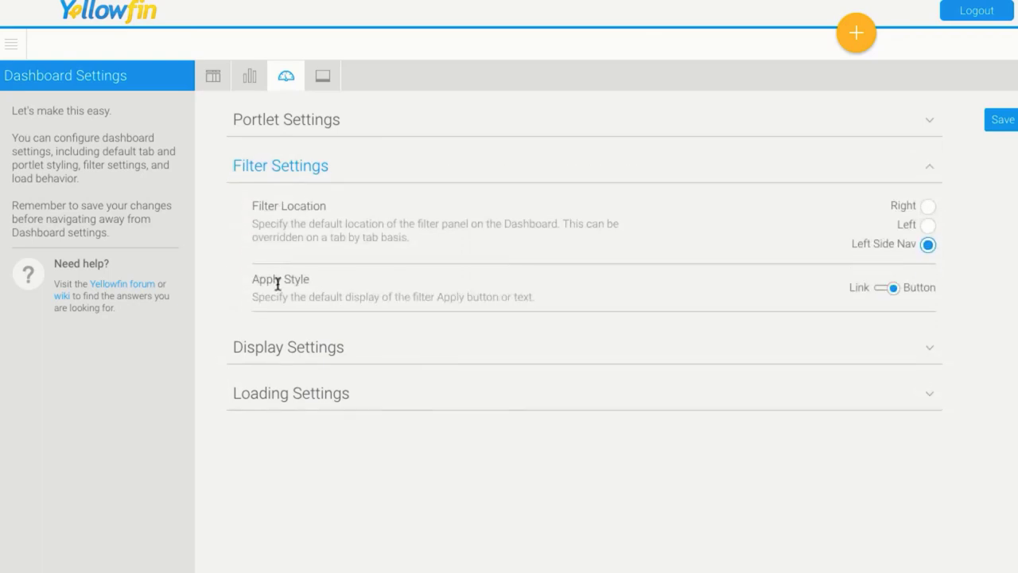
click(274, 353)
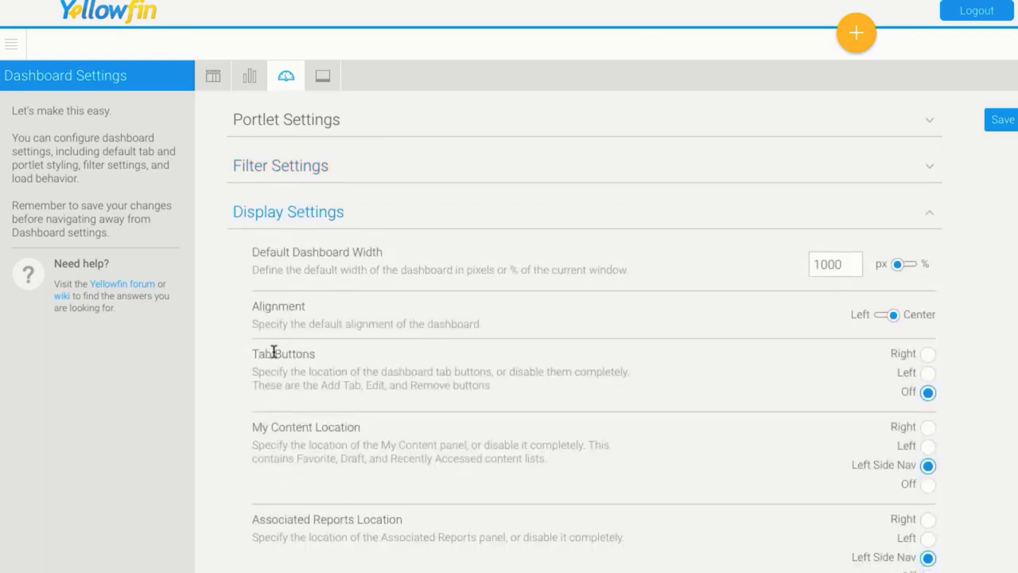
scroll(275, 352, down, 1)
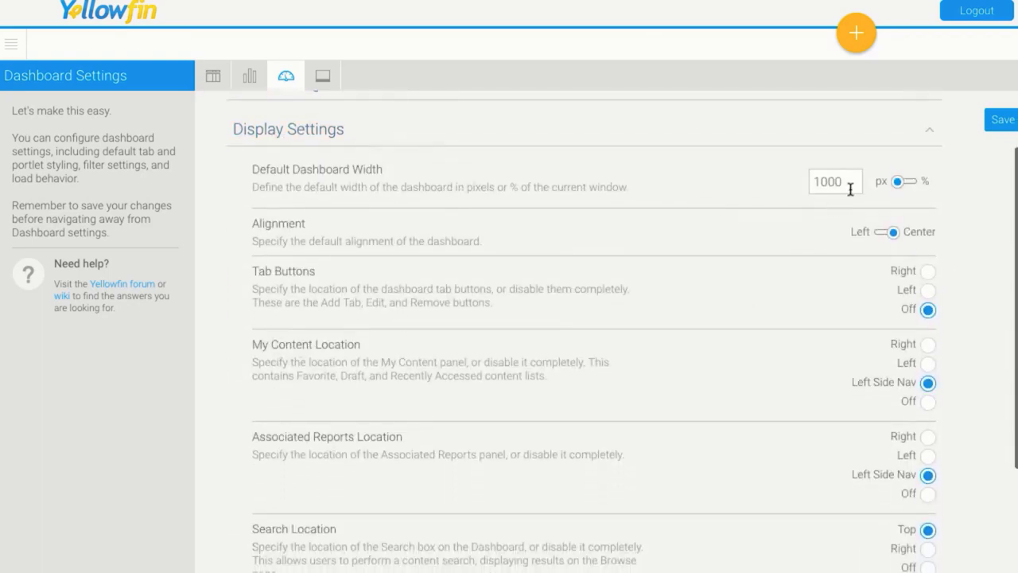
drag(842, 181, 808, 183)
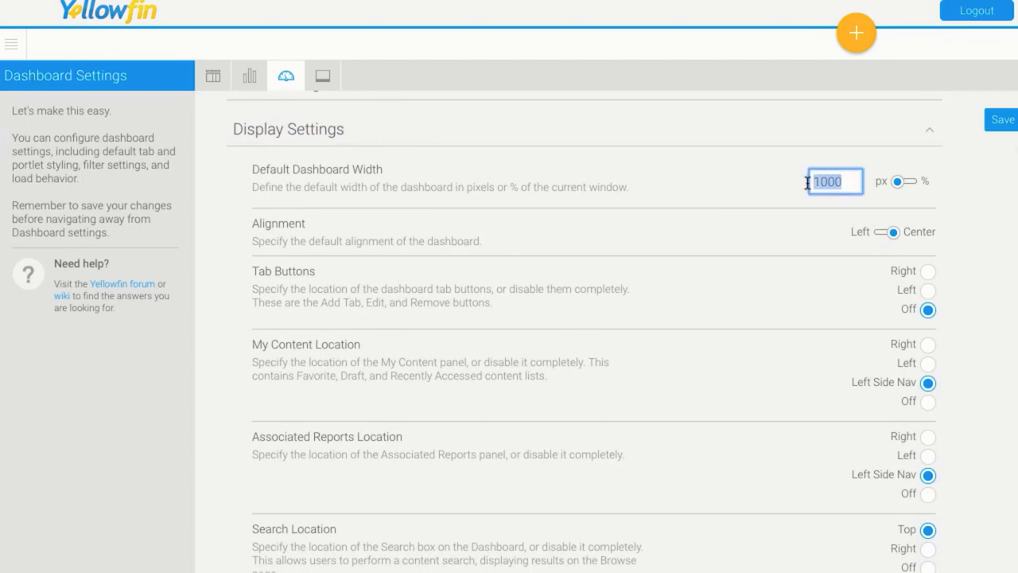
text(1000)
Step: Expand dashboard Loading Settings and switch Report Loading from Concurrent to Sequential
scroll(525, 380, down, 1)
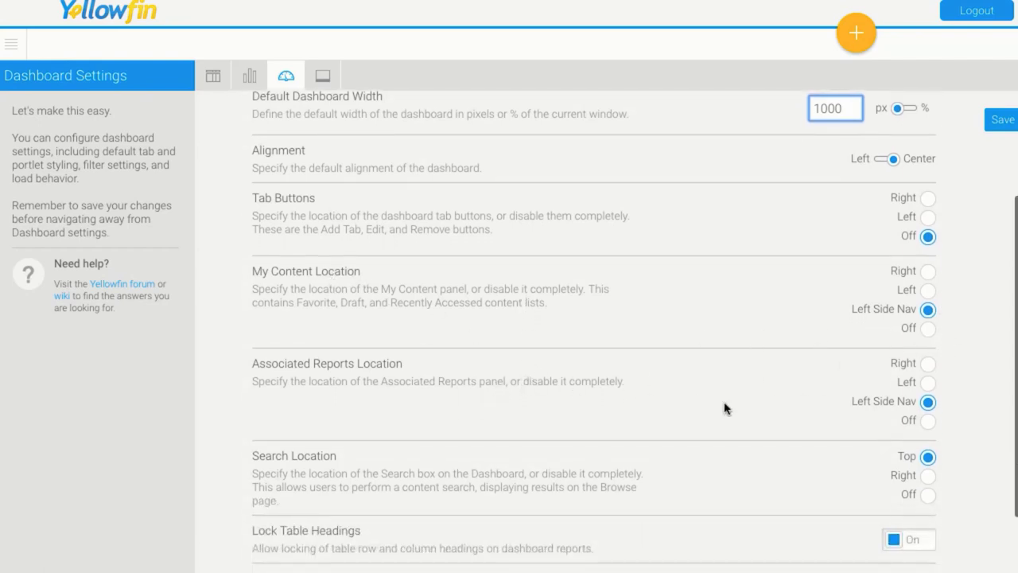
scroll(716, 420, down, 1)
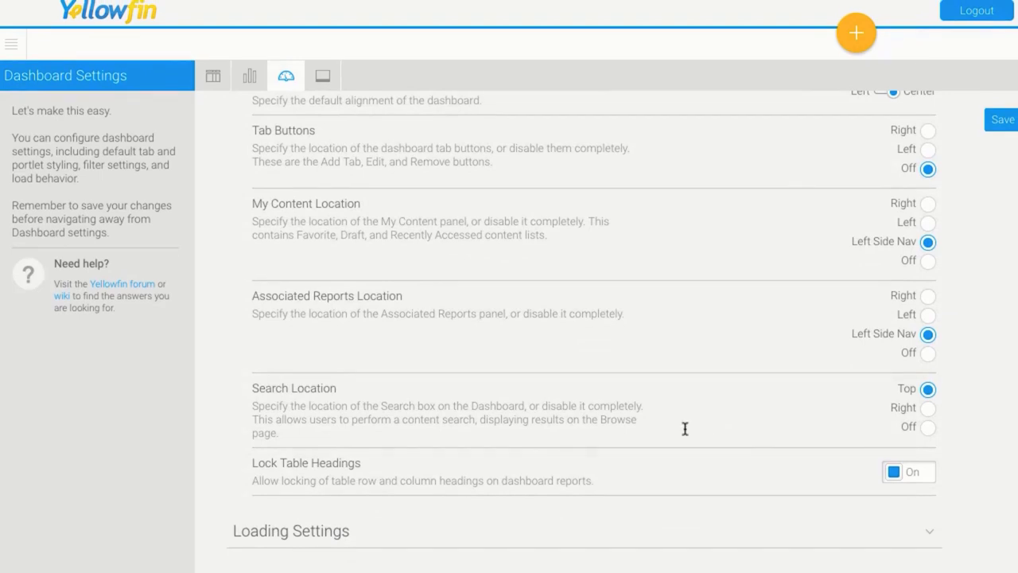
click(361, 528)
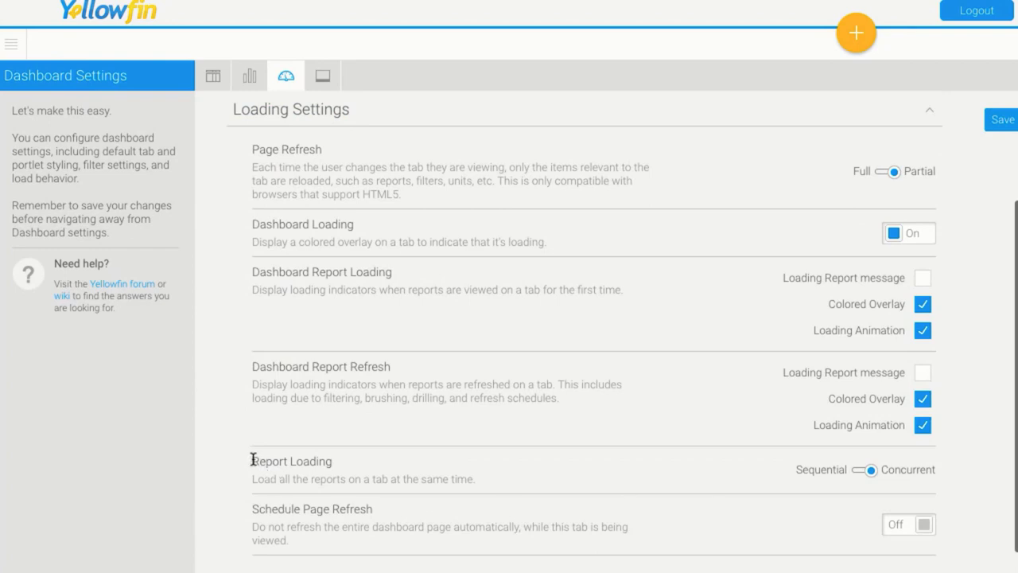
drag(253, 459, 482, 475)
click(482, 476)
click(860, 471)
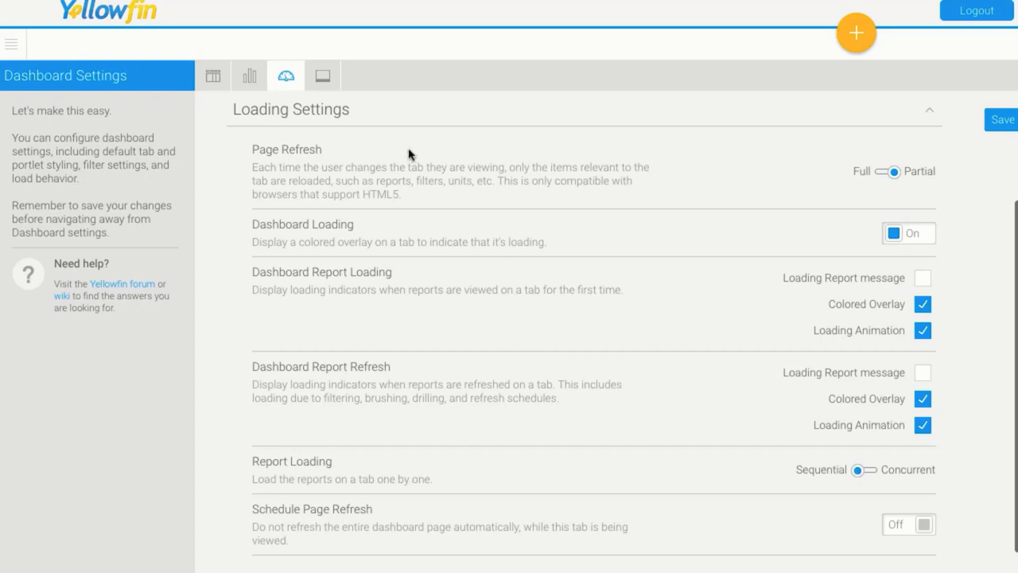
Step: In Storyboard Settings, change Slides Preloaded from 10 to 6 and expand Display Settings
click(323, 89)
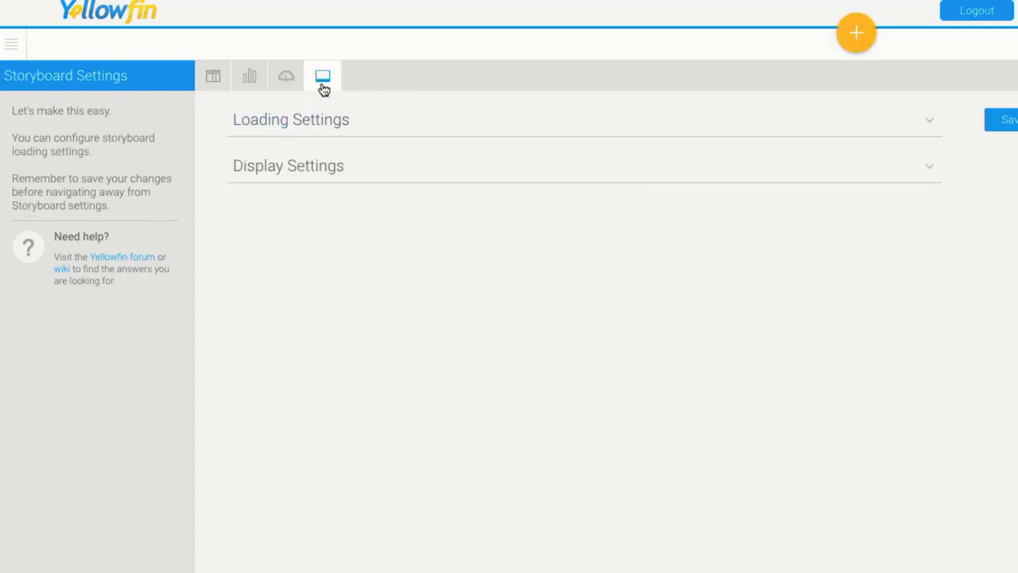
click(294, 130)
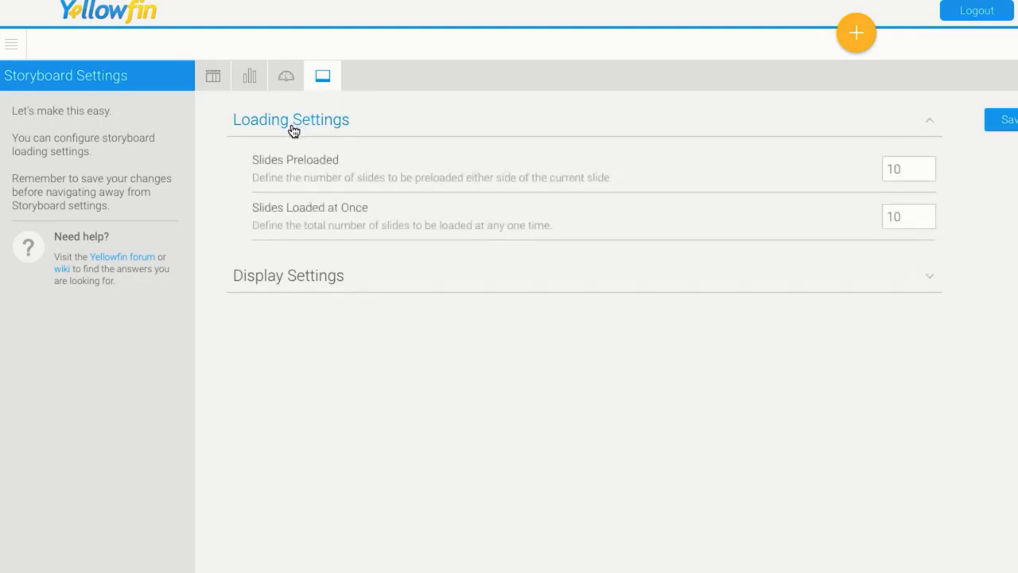
click(907, 166)
key(BackSpace)
key(BackSpace)
text(3)
click(959, 183)
click(897, 170)
key(BackSpace)
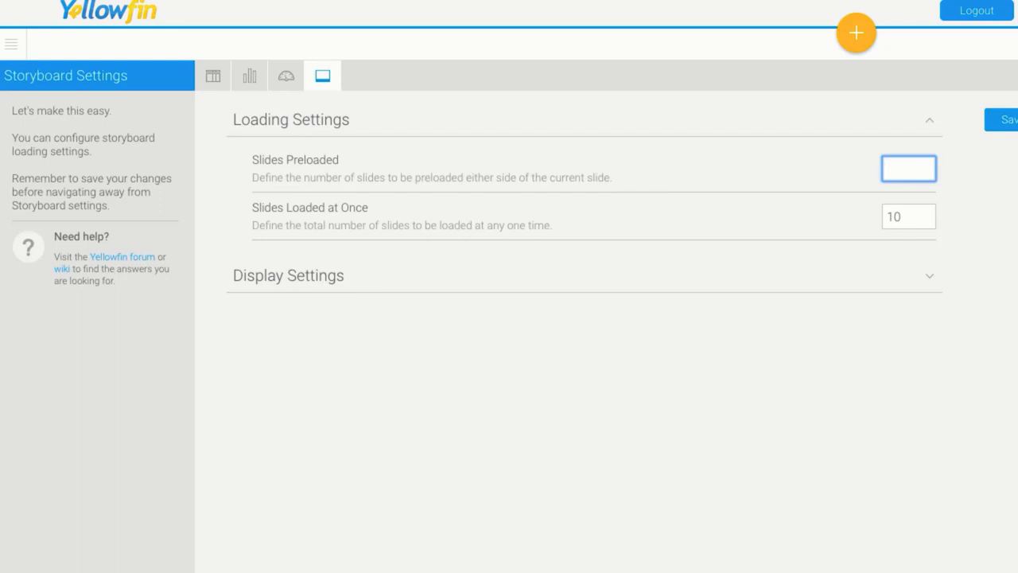
text(6)
click(286, 277)
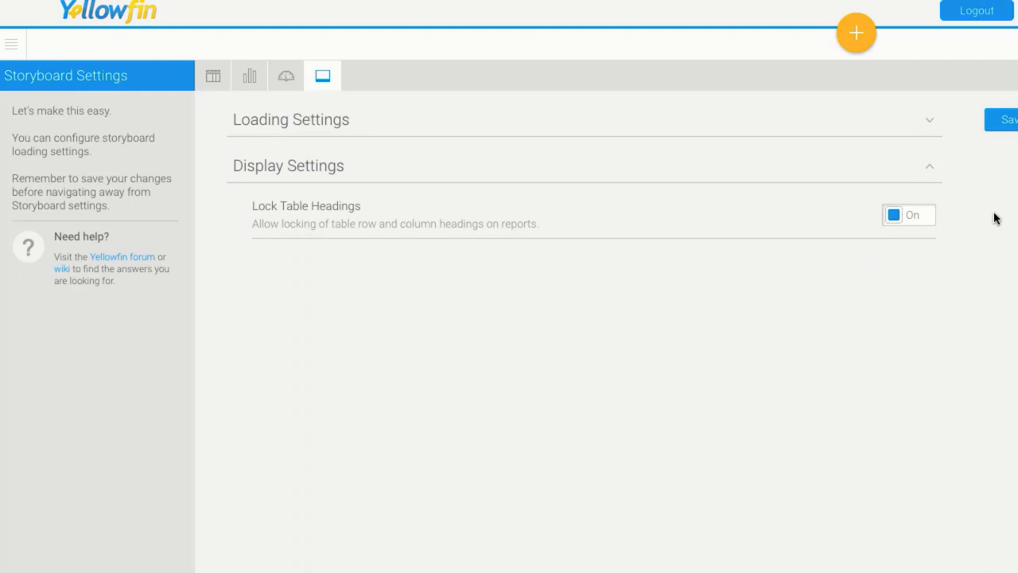
Step: Save the storyboard settings and advance the training storyboard to slide 13, 'Can I rebrand Yellowfin?'
click(999, 121)
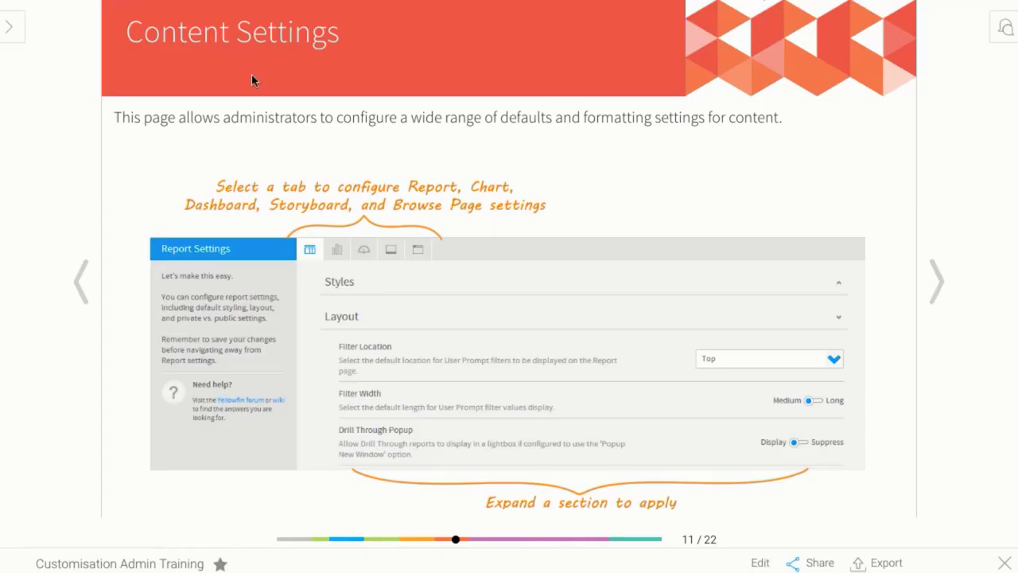
key(Right)
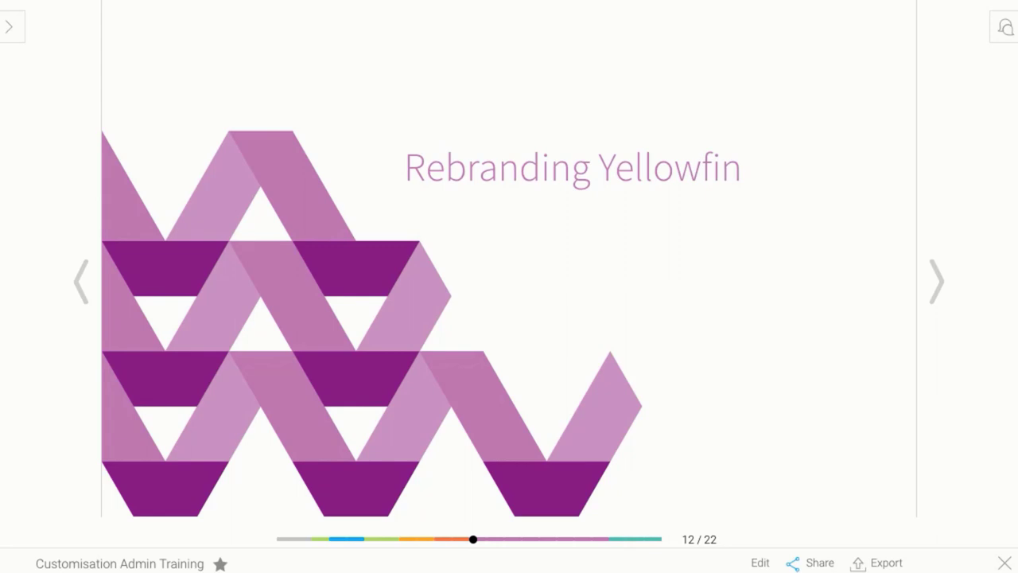
key(Right)
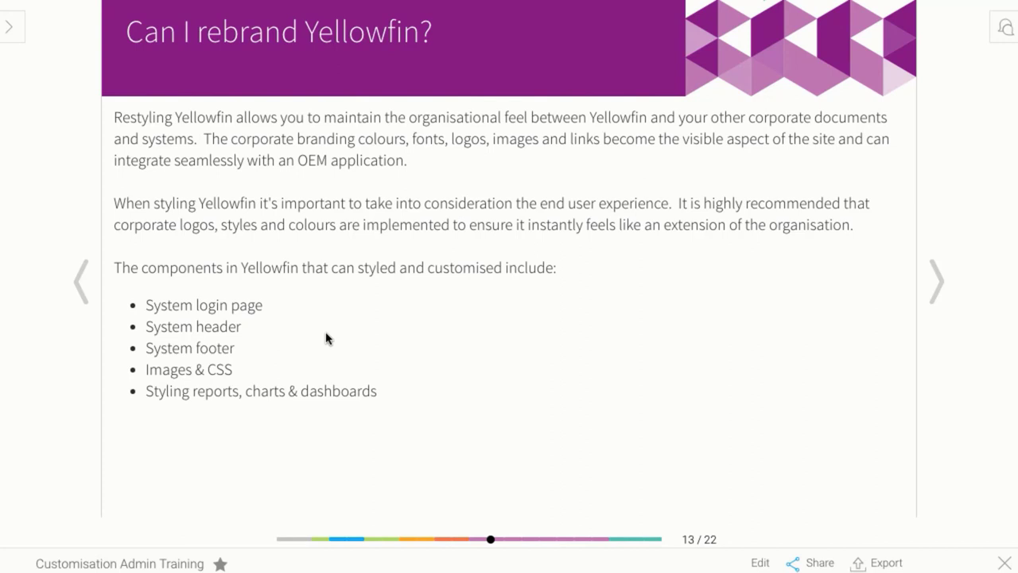
Step: Advance to slide 14, showing rebranded dashboards such as NetworkAuthority and LexisNexis
key(Right)
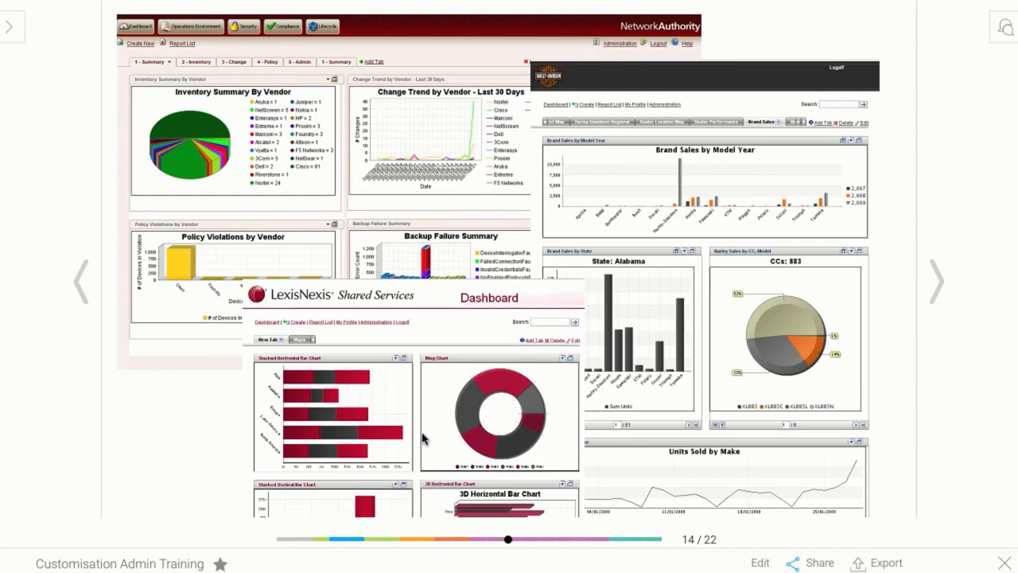
Step: Go to slide 15, Simple Custom Login Page, and show the original 'Before' login page
key(Right)
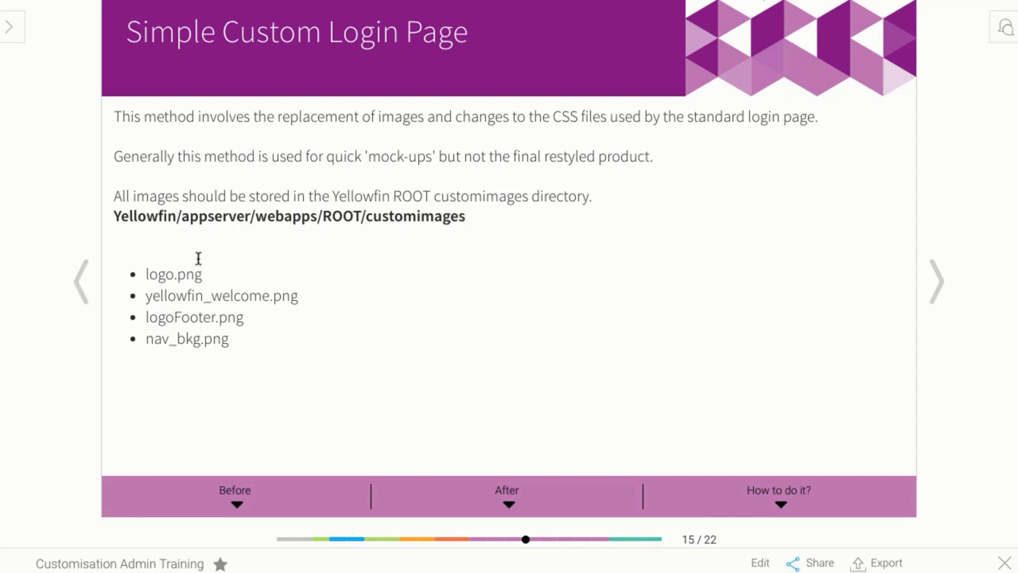
click(257, 501)
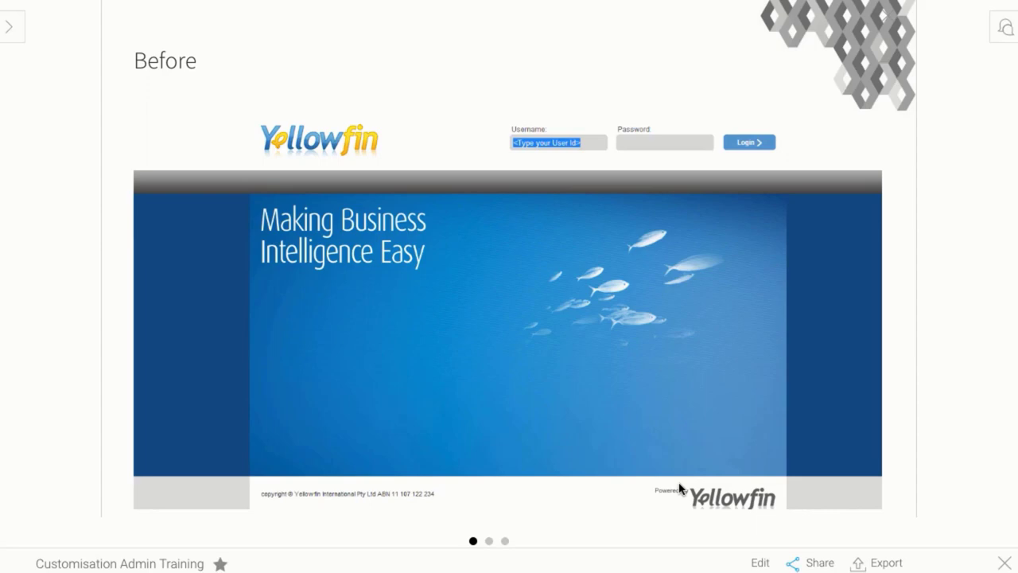
Step: Show the CruiserSales 'after' login page, then return to slide 15, Simple Custom Login Page
key(Right)
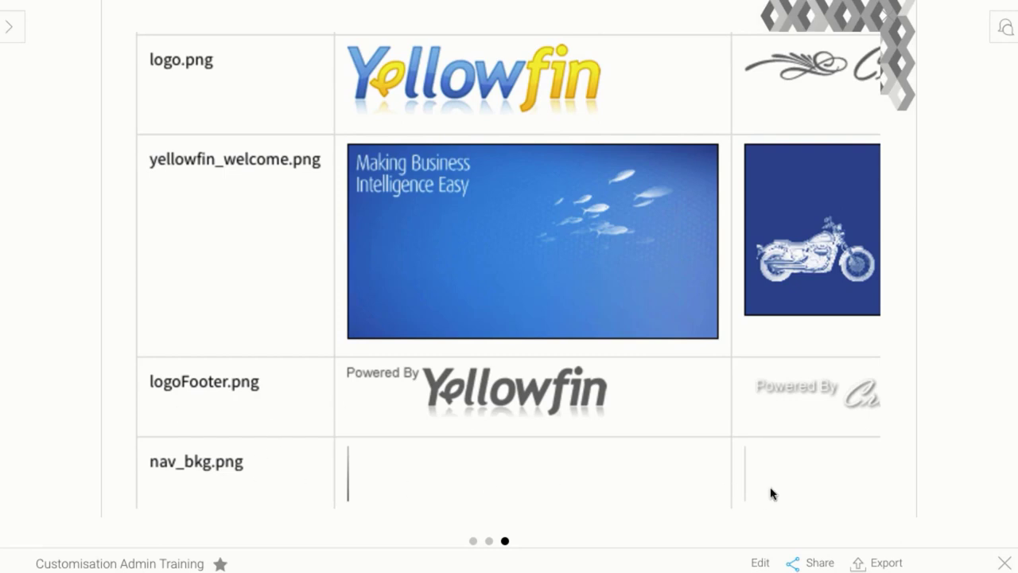
click(894, 17)
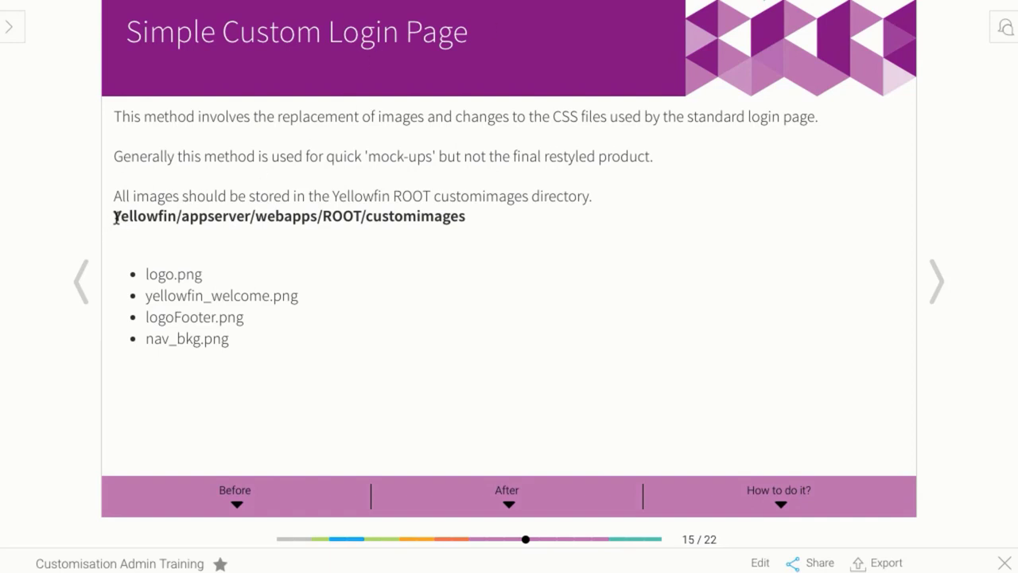
Step: Highlight the customimages directory path, then advance to slide 16, Complete Custom Login Page
drag(115, 216, 473, 213)
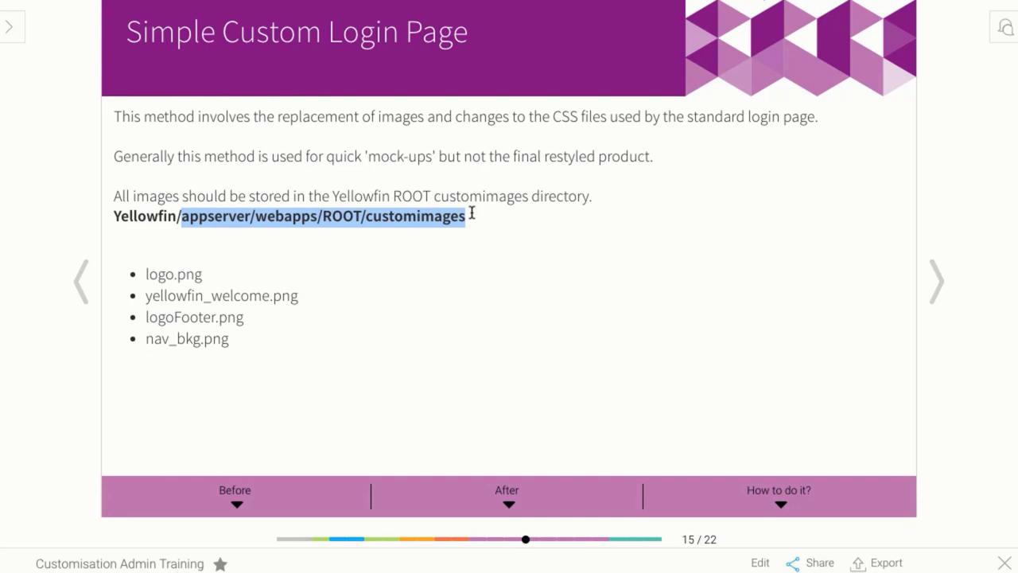
drag(472, 213, 366, 216)
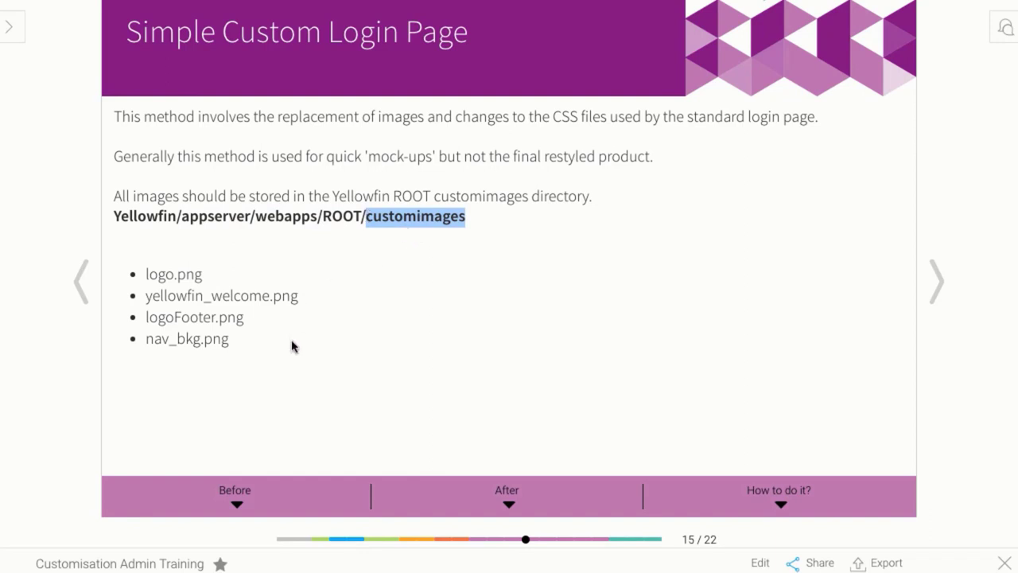
click(406, 300)
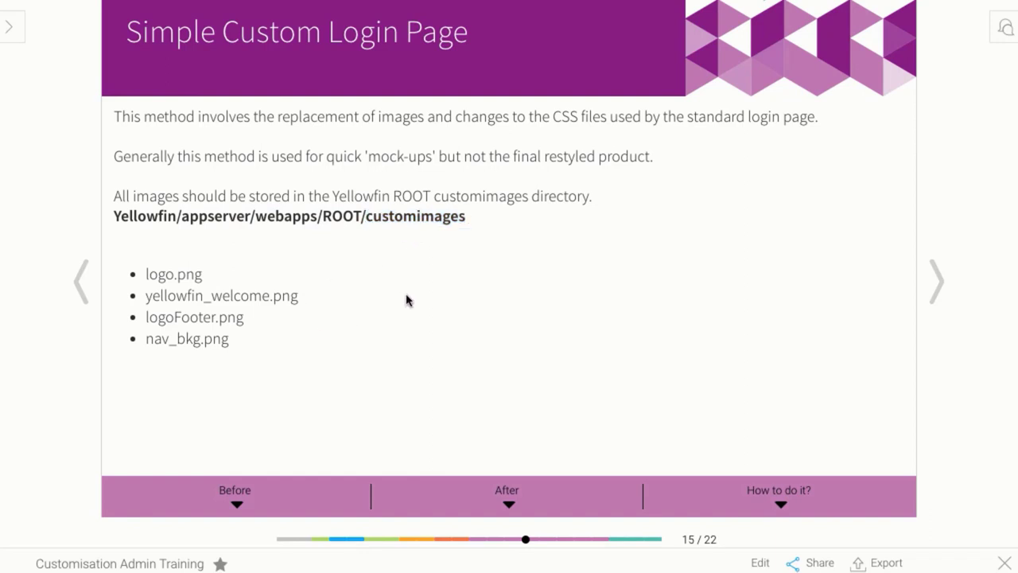
key(Right)
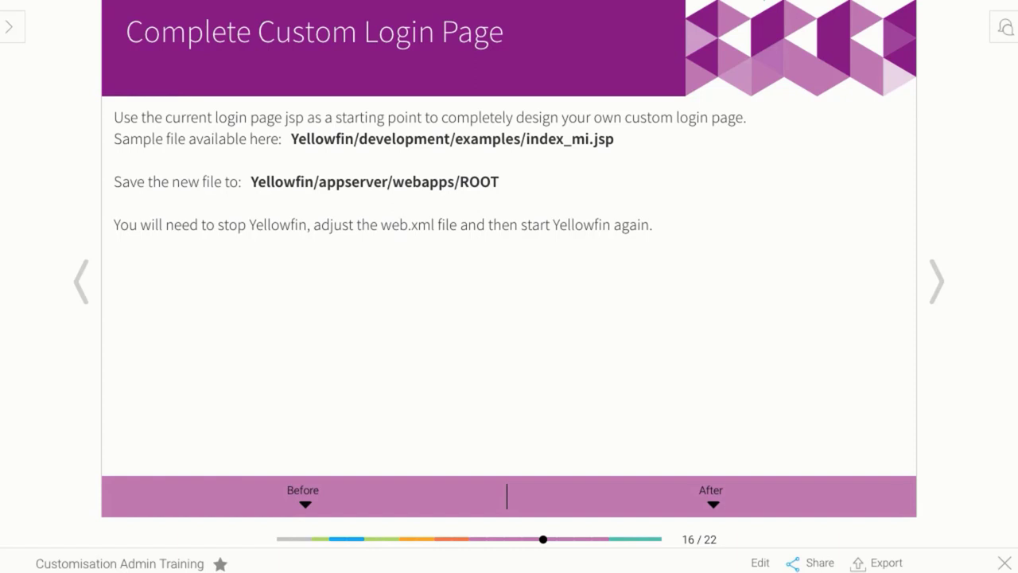
click(332, 492)
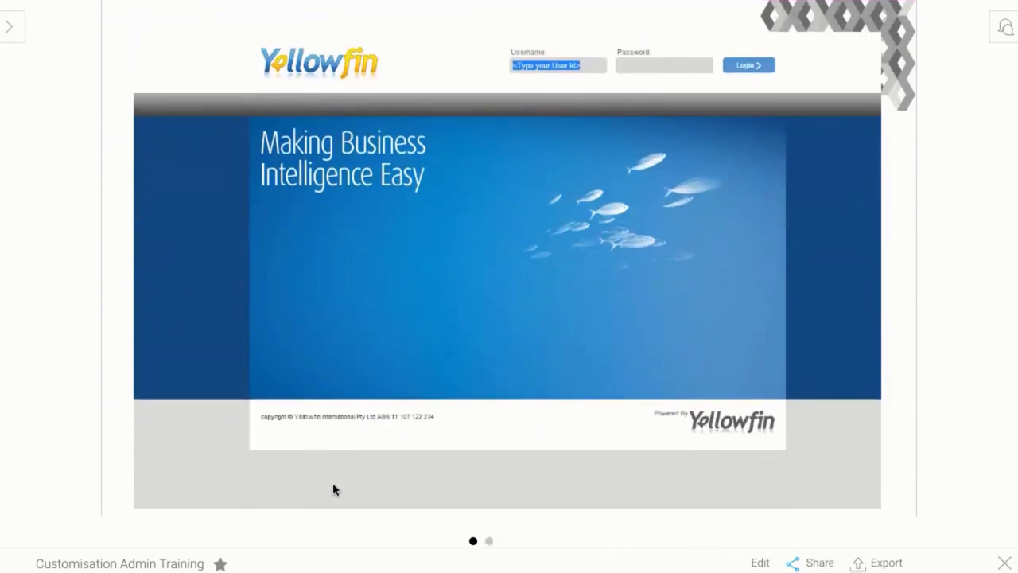
key(Right)
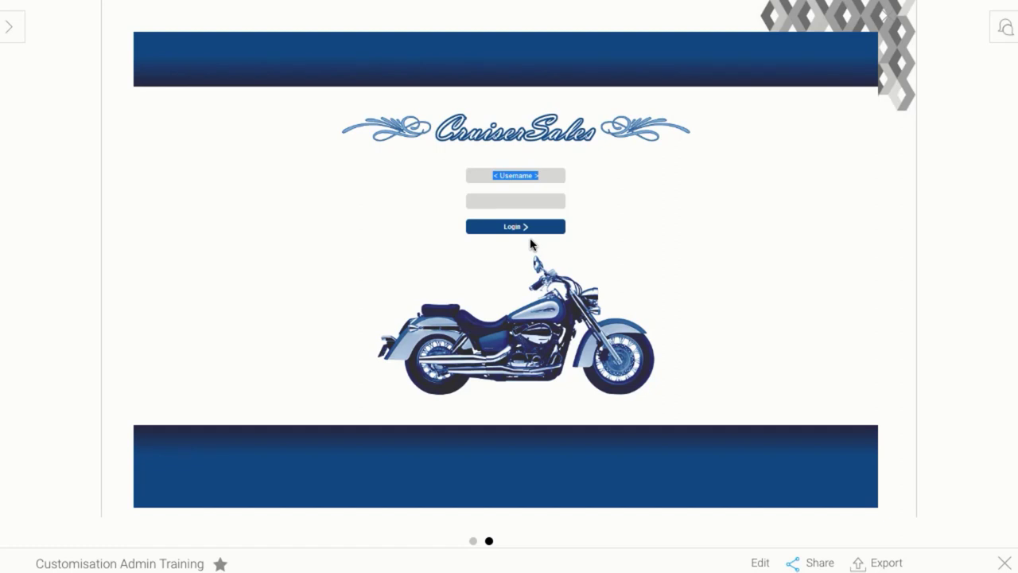
key(Right)
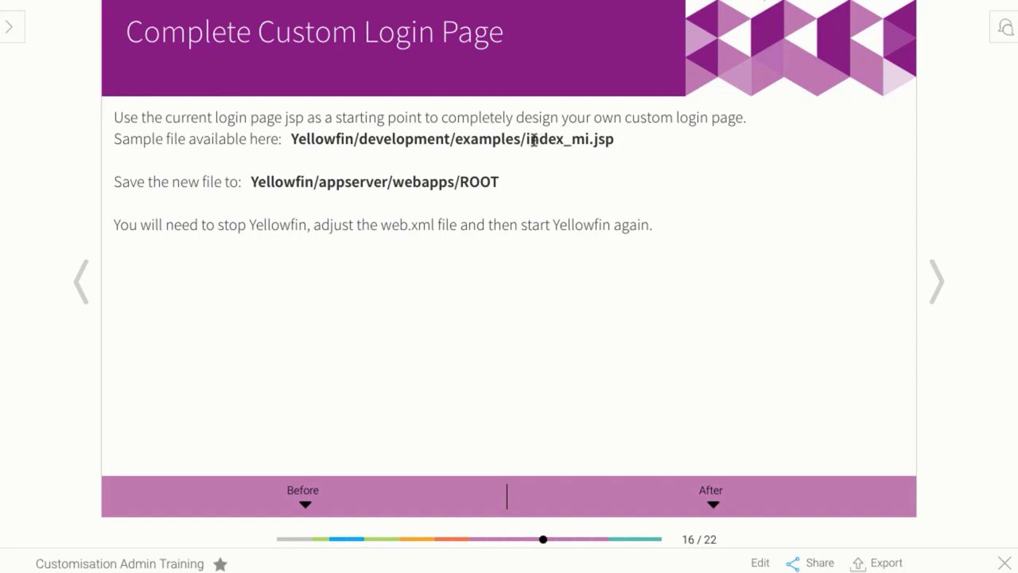
Step: Highlight the index_mi.jsp sample file name and its location on the slide
drag(523, 139, 616, 140)
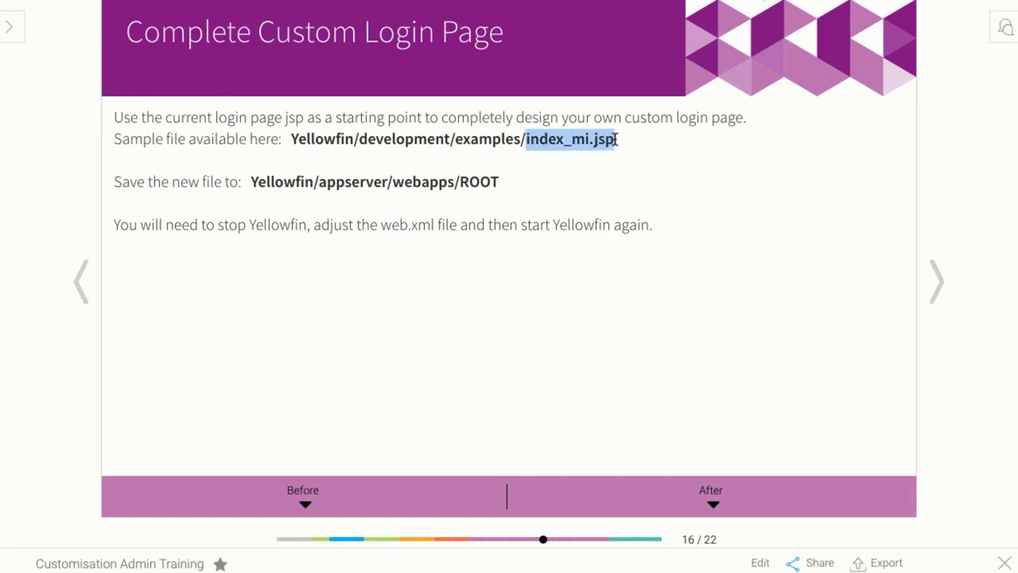
click(656, 143)
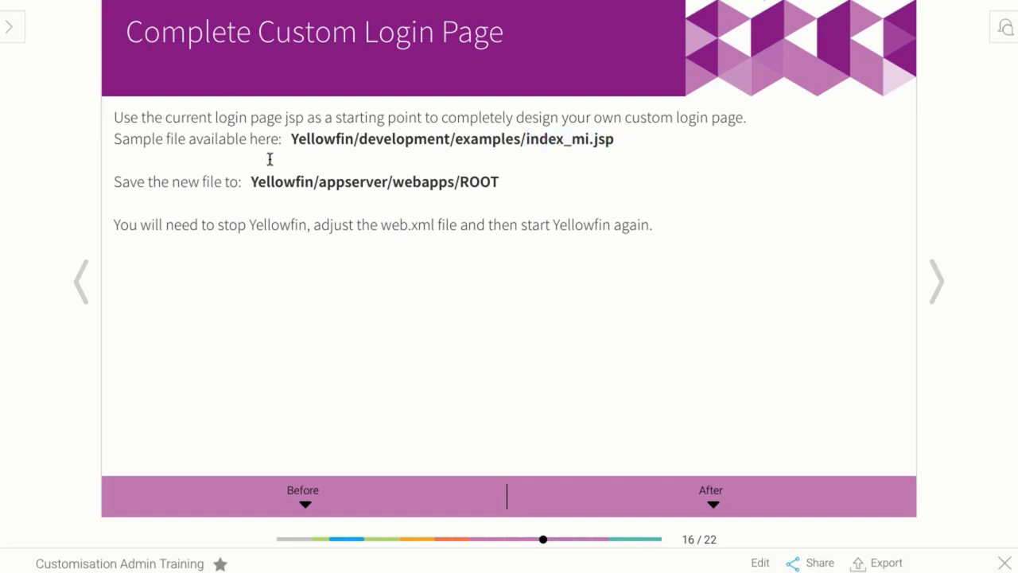
drag(268, 153, 188, 144)
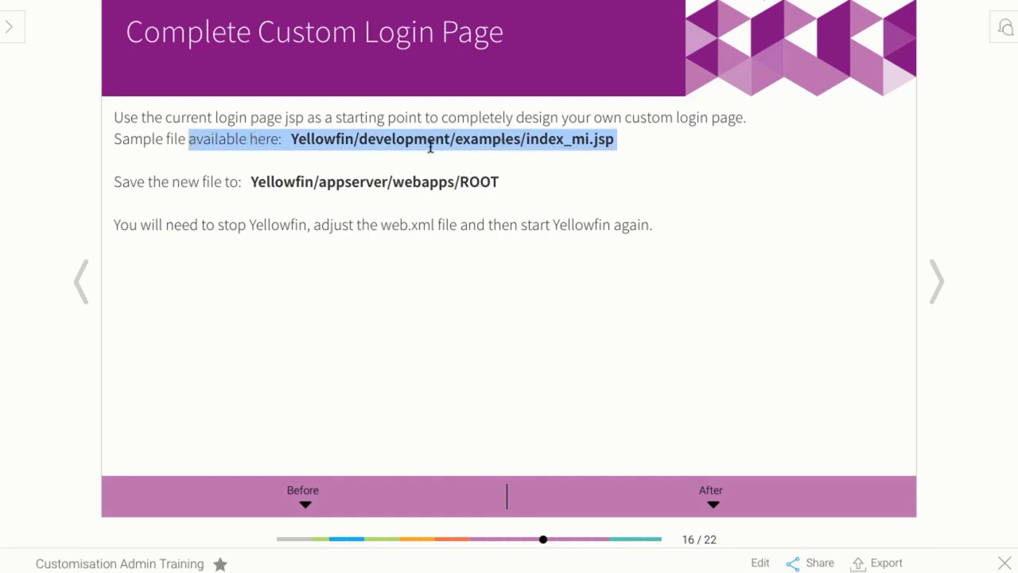
click(610, 139)
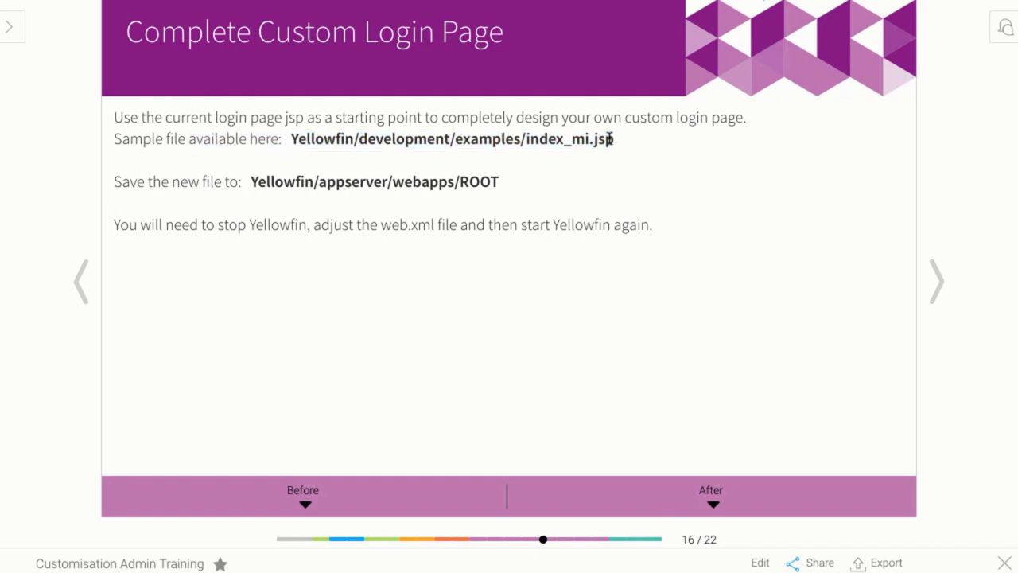
drag(626, 141, 526, 142)
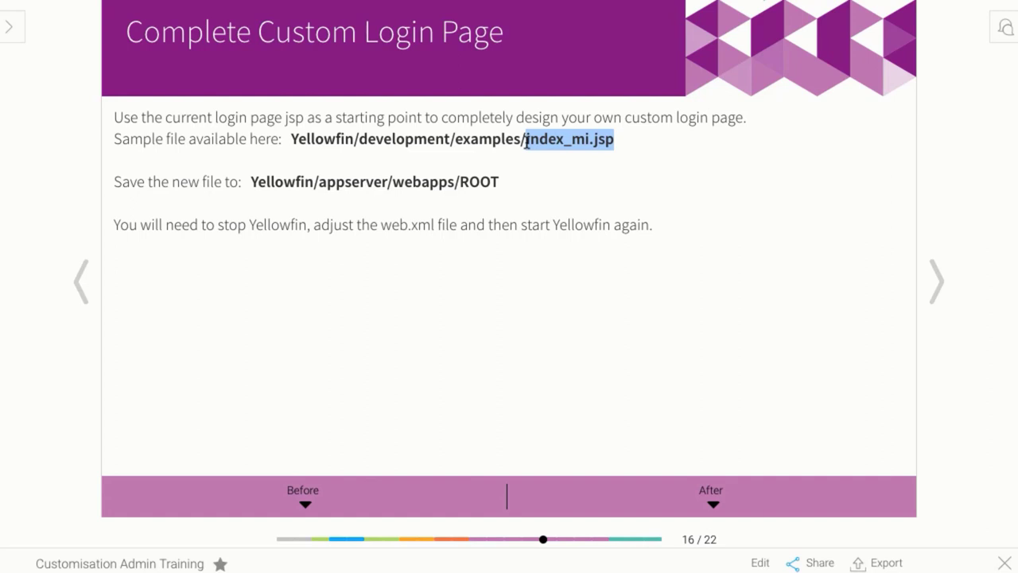
click(553, 196)
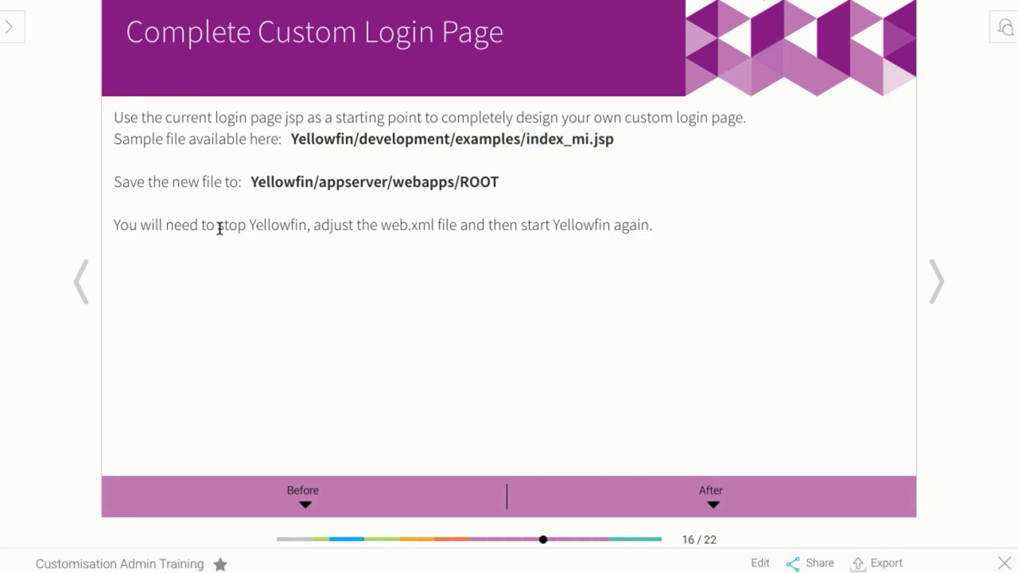
Step: Highlight 'stop Yellowfin', then advance to slide 17, Simple Custom Header / Footer
drag(220, 229, 308, 225)
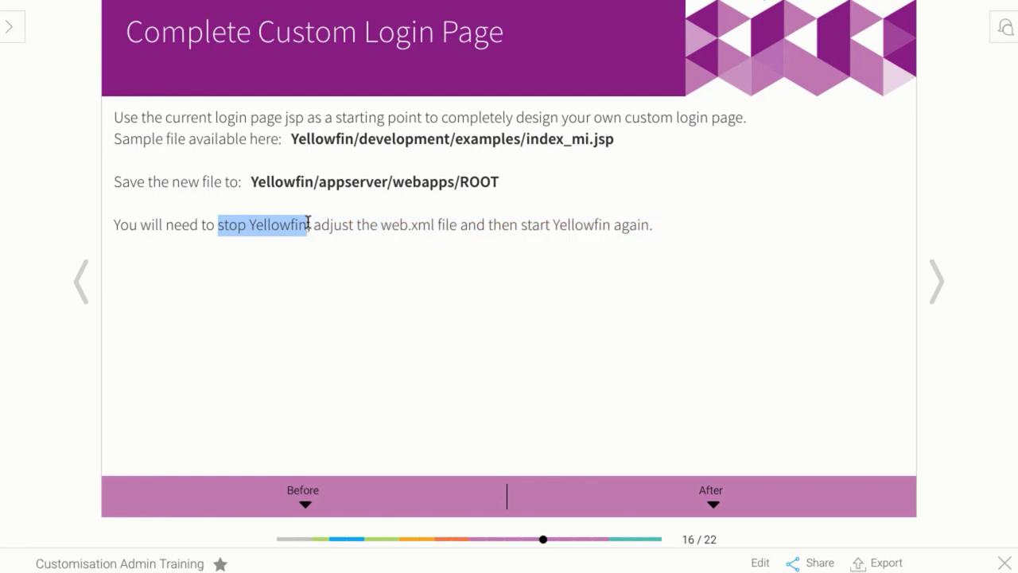
click(313, 225)
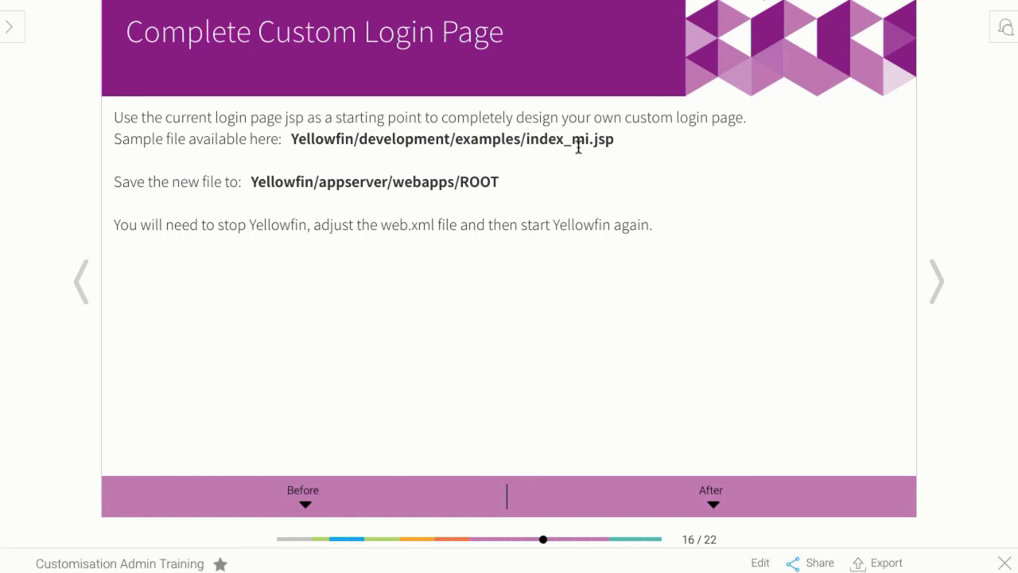
key(Right)
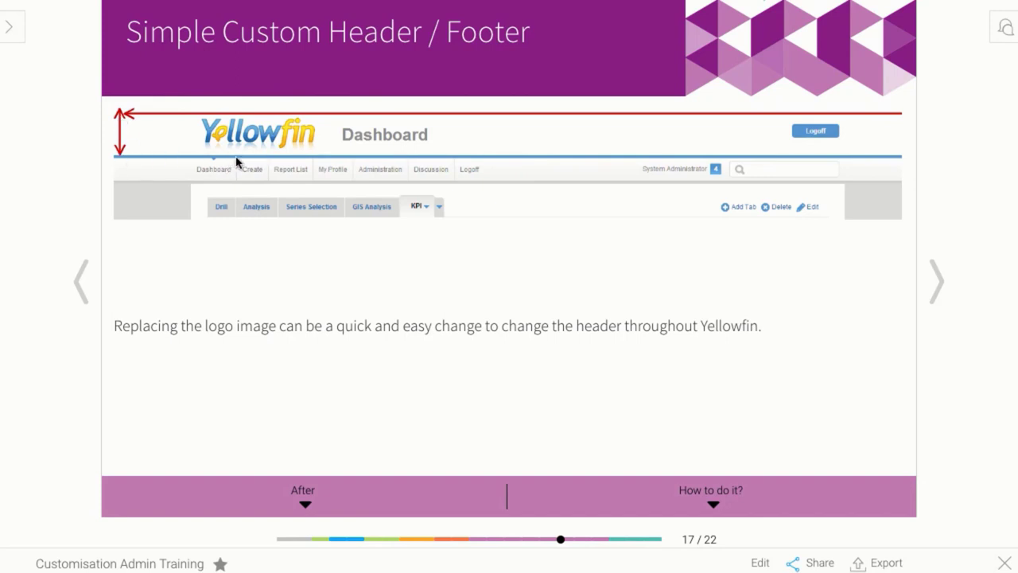
Step: Show the CruiserSales 'after' header and footer example, then scroll back to slide 17
click(319, 498)
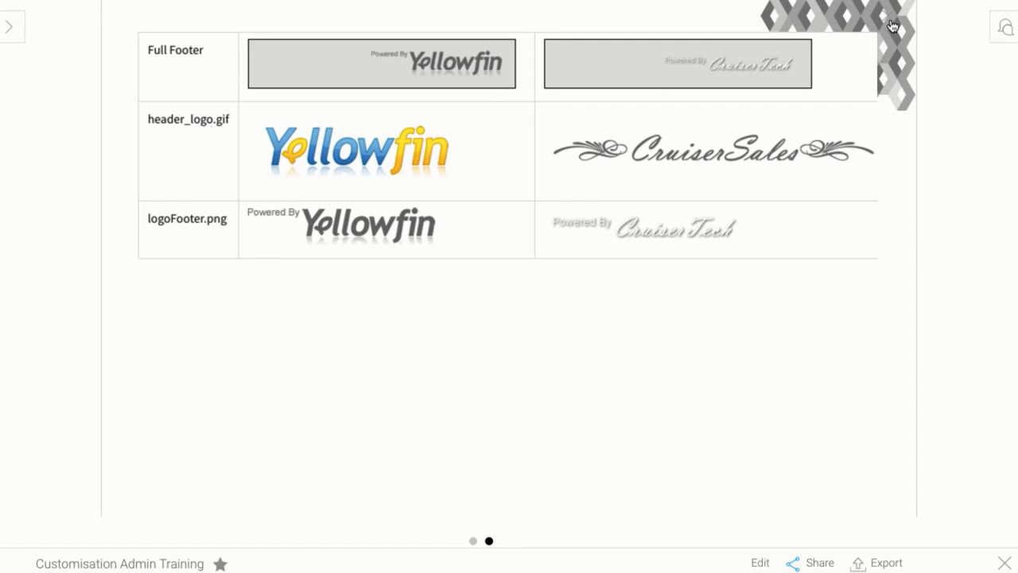
scroll(889, 24, up, 5)
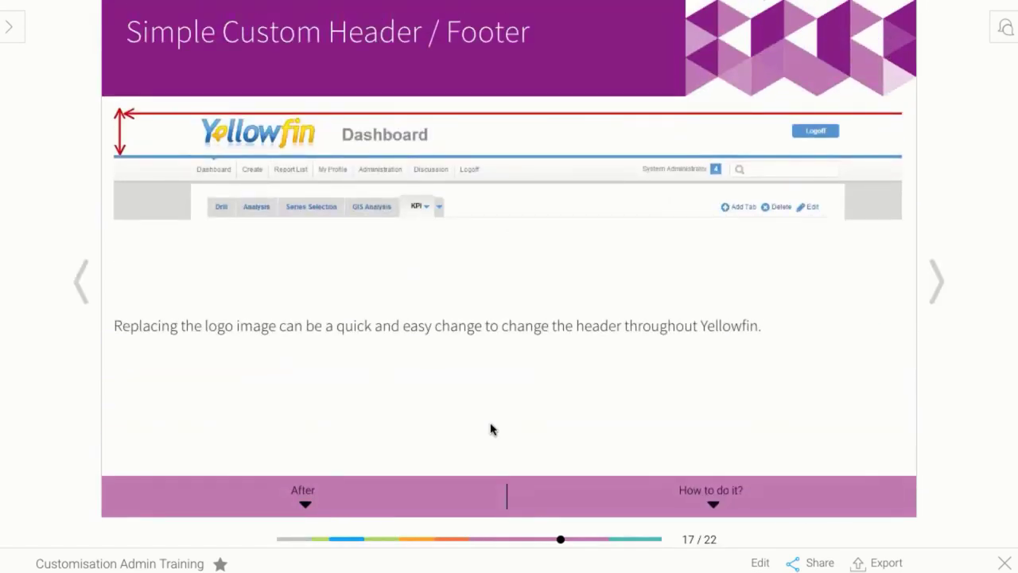